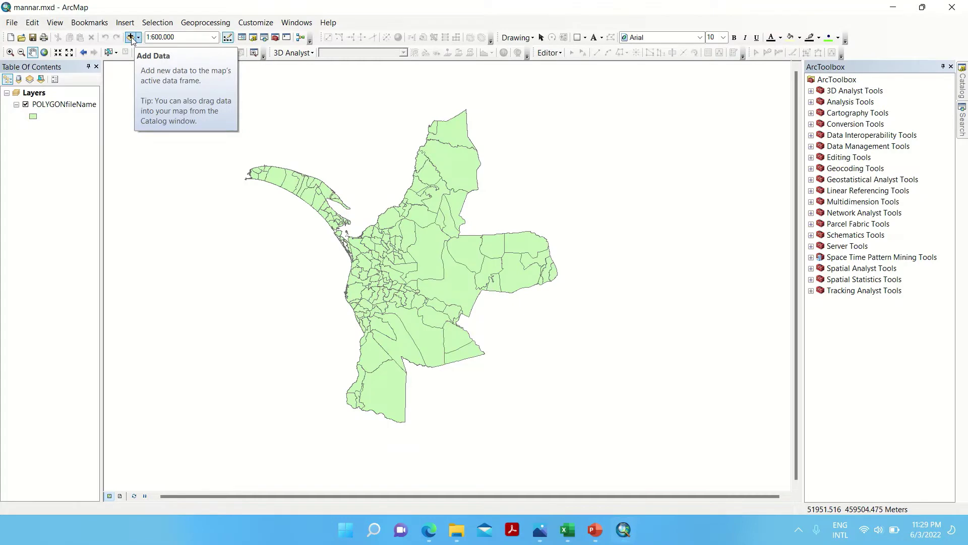
Add Map.jpg to the map as a layer and zoom to that layer's extent.
left_click(130, 38)
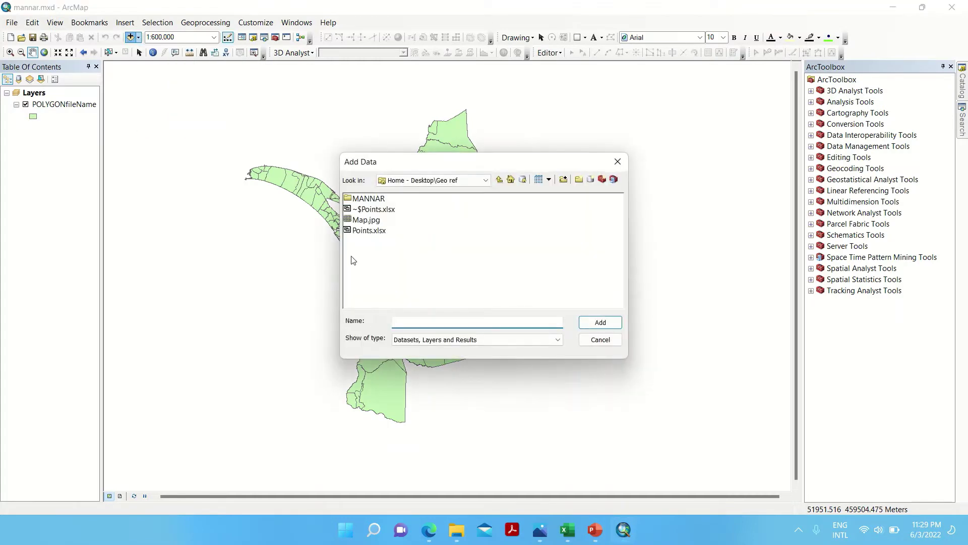
left_click(366, 221)
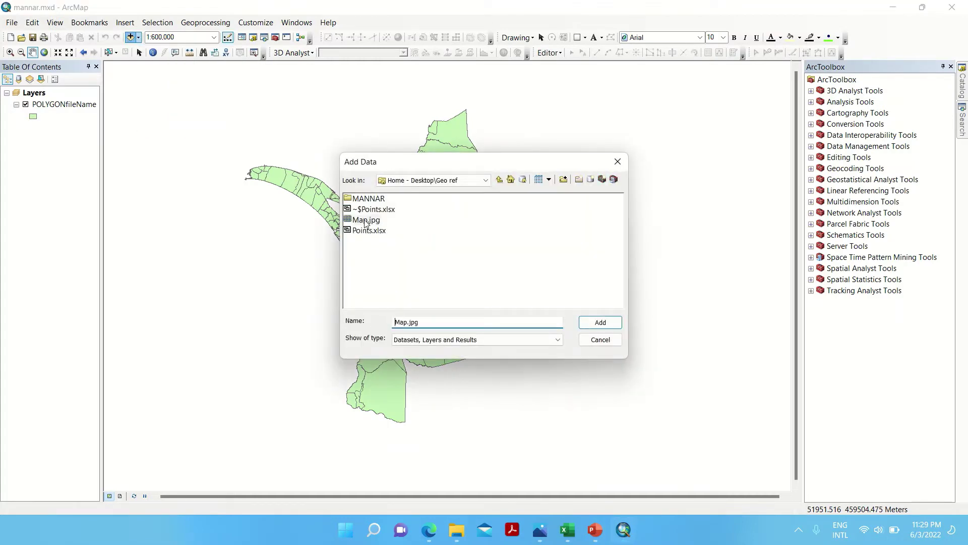
left_click(592, 328)
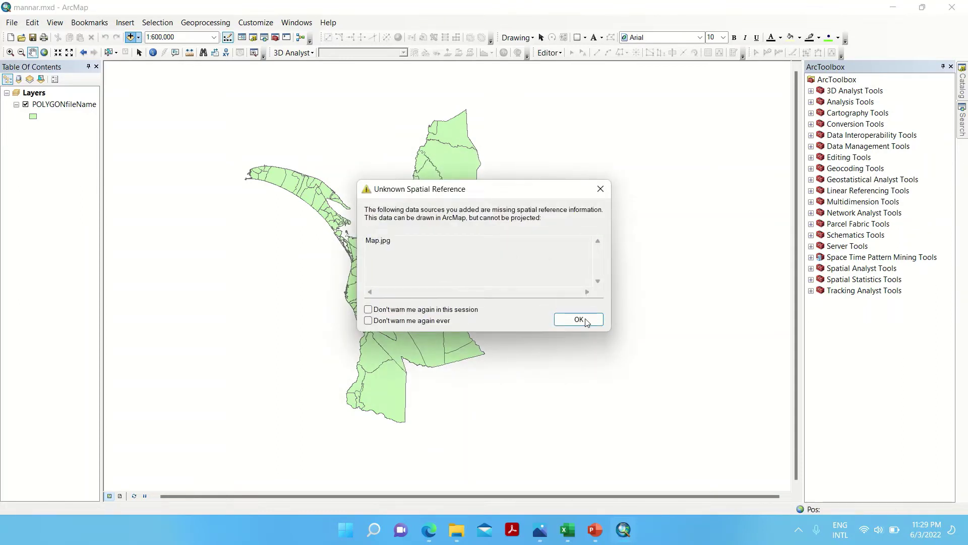
left_click(586, 325)
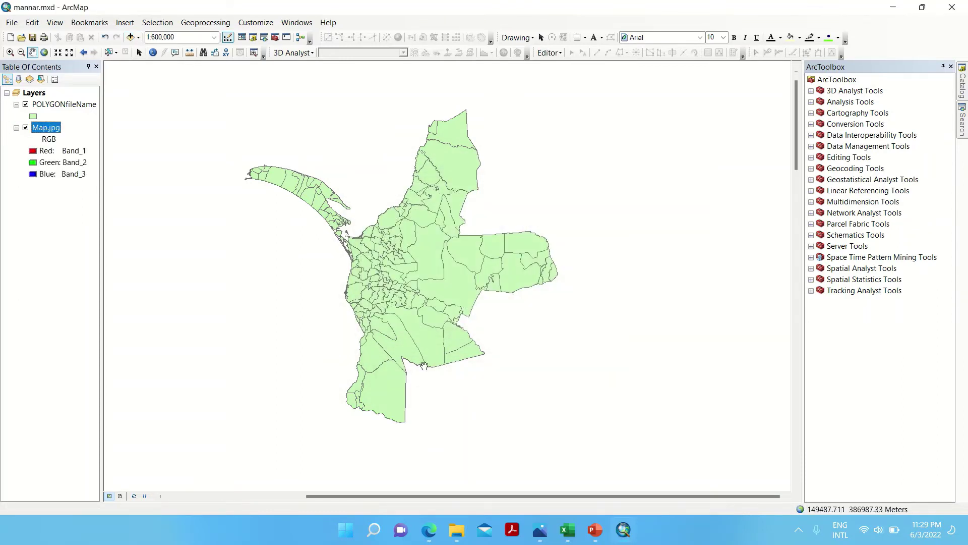
right_click(60, 129)
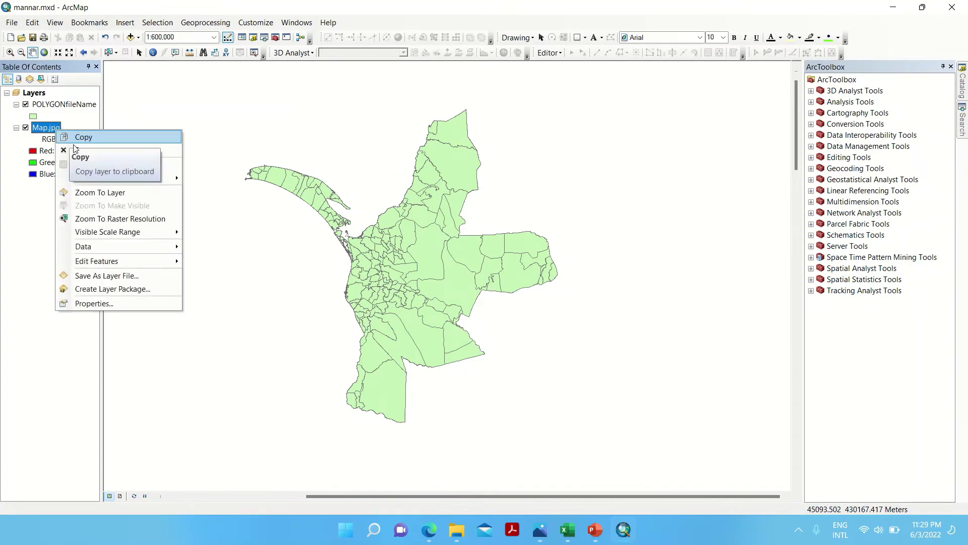
left_click(79, 194)
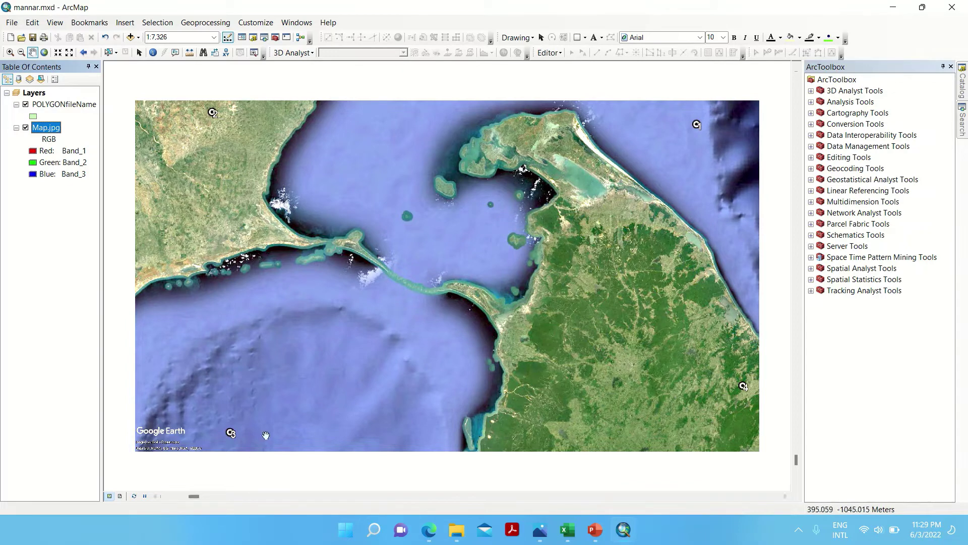
Switch to Excel and examine the E and N coordinates of the control points in Points.xlsx.
left_click(568, 530)
left_click_drag(380, 12, 850, 113)
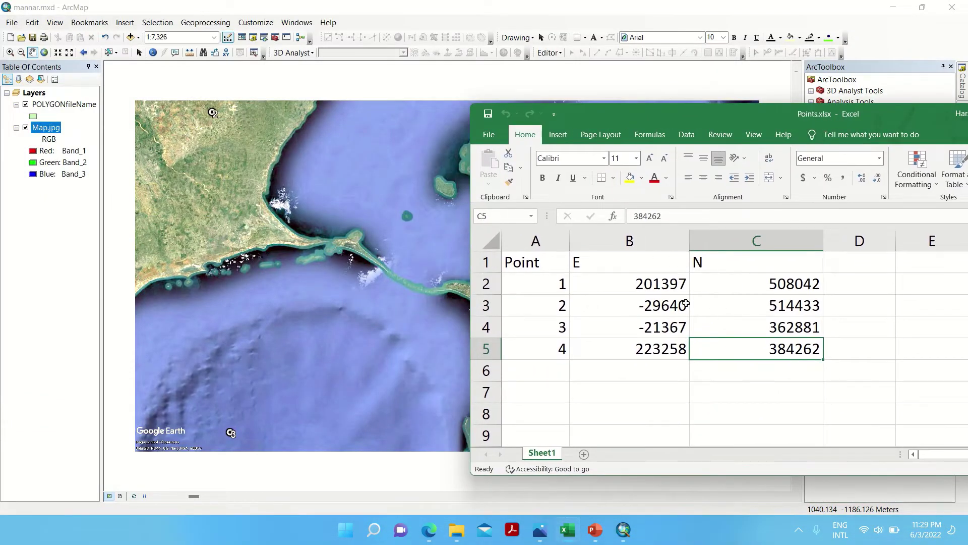
left_click(404, 26)
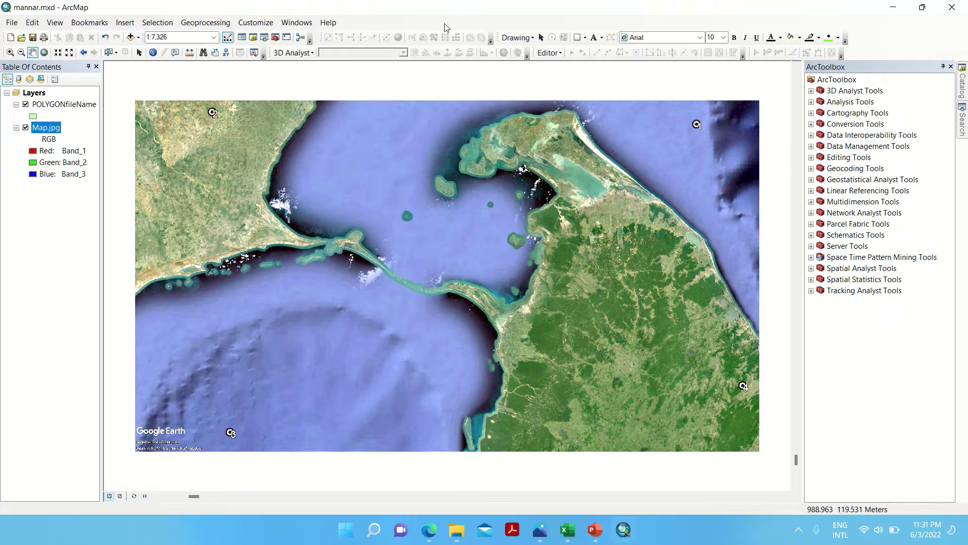
Show the Georeferencing toolbar in ArcMap.
right_click(446, 27)
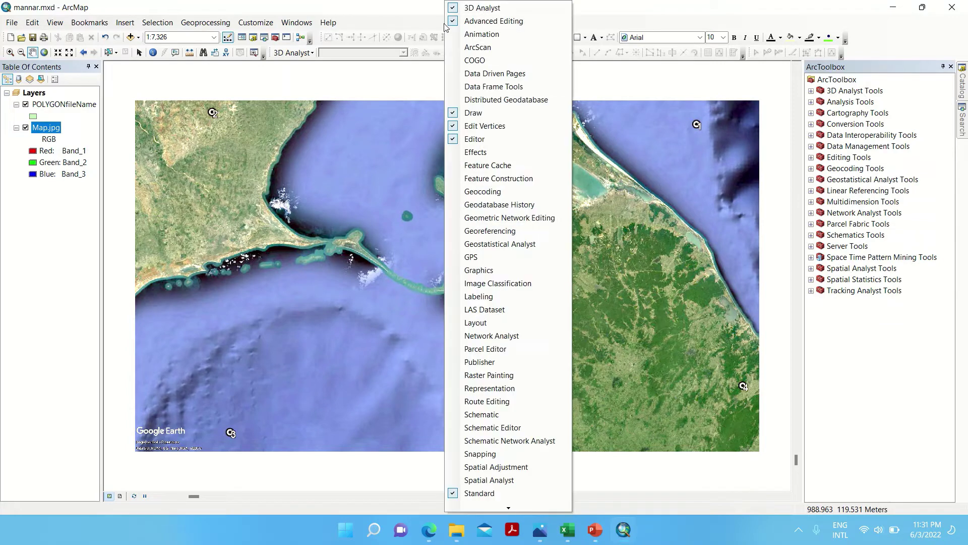
left_click(476, 231)
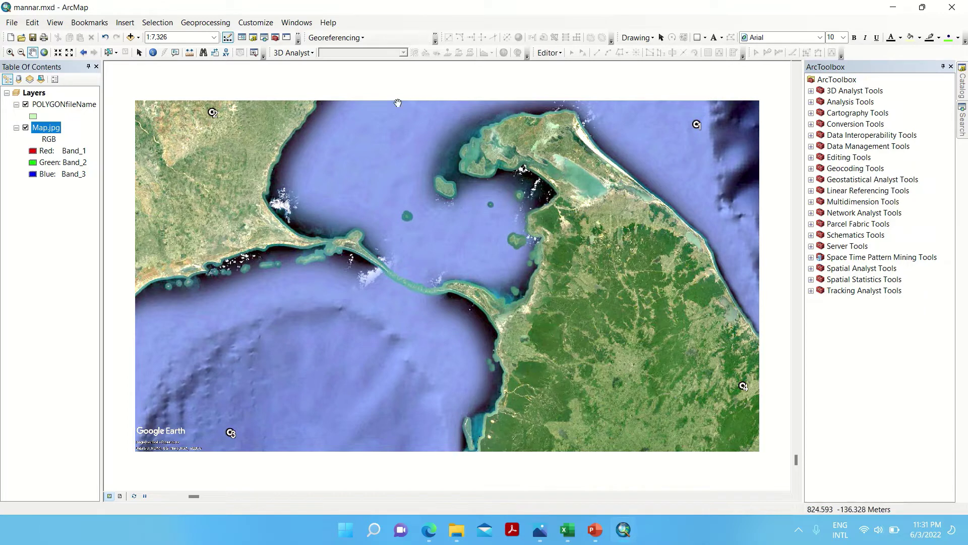
left_click(398, 124)
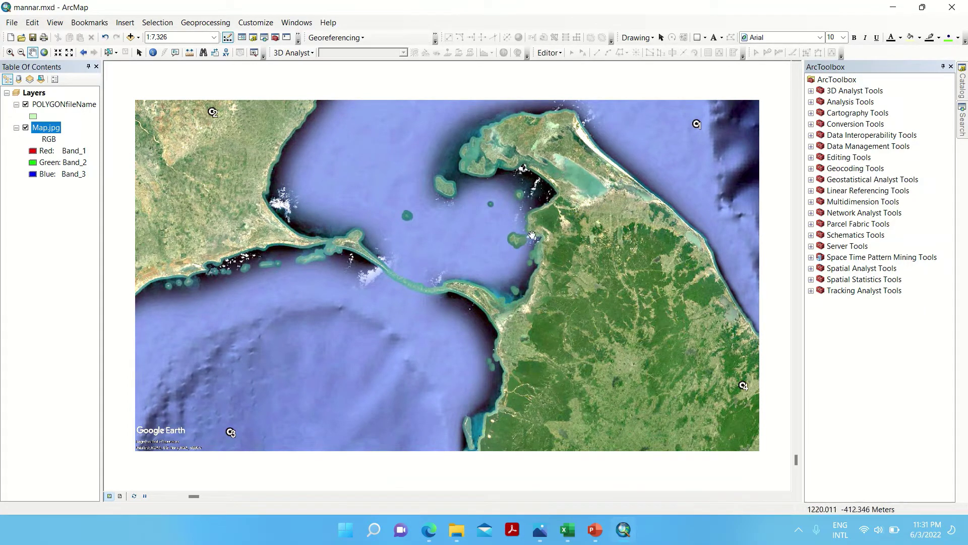
Turn off Auto Adjust in the georeferencing settings.
left_click(364, 39)
left_click(364, 38)
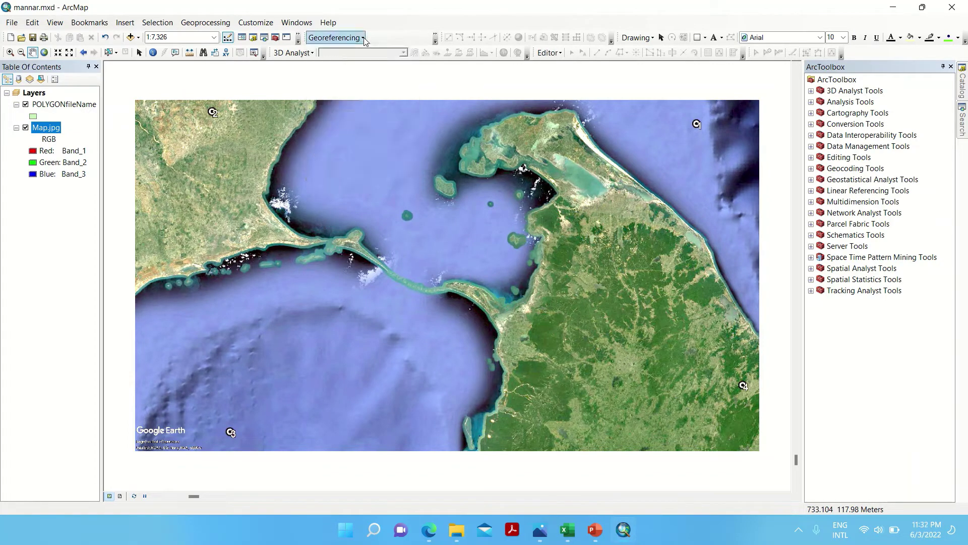
left_click(364, 39)
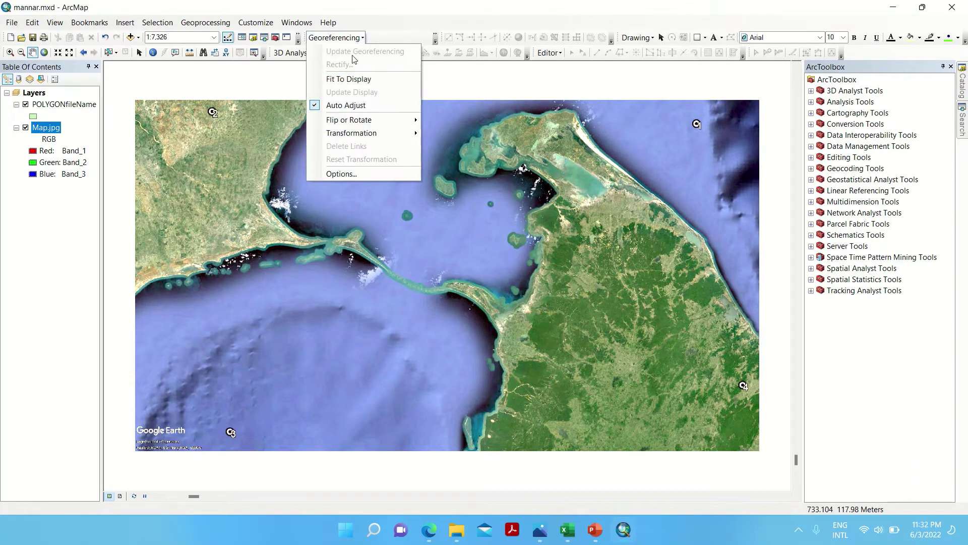
left_click(317, 105)
Start a control point at the centre of the C1 marker on Map.jpg and open its X and Y coordinate entry.
left_click(435, 42)
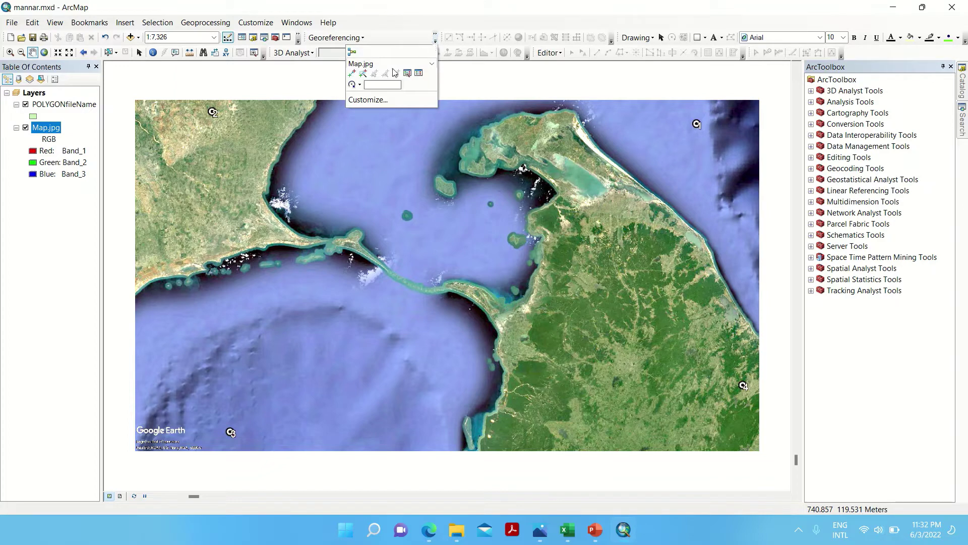
left_click(352, 74)
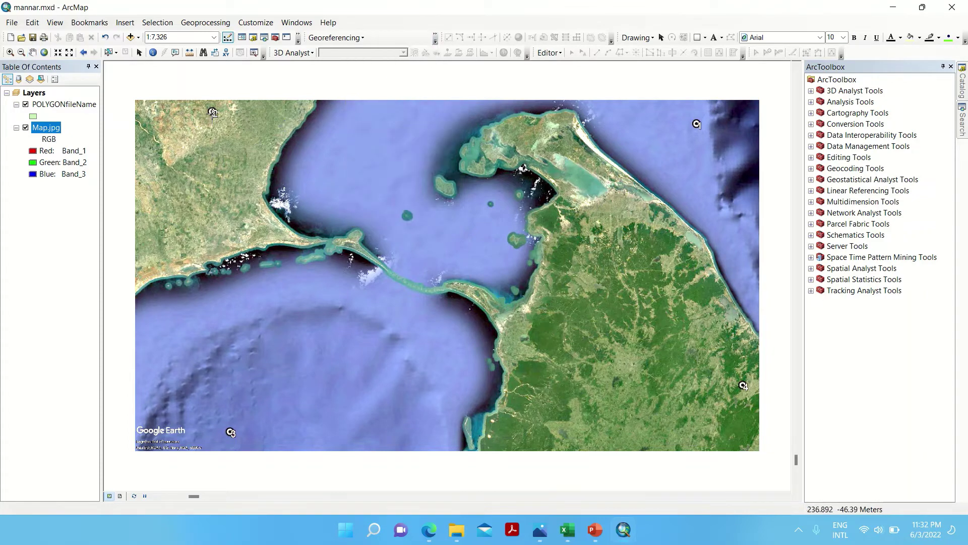
left_click(696, 121)
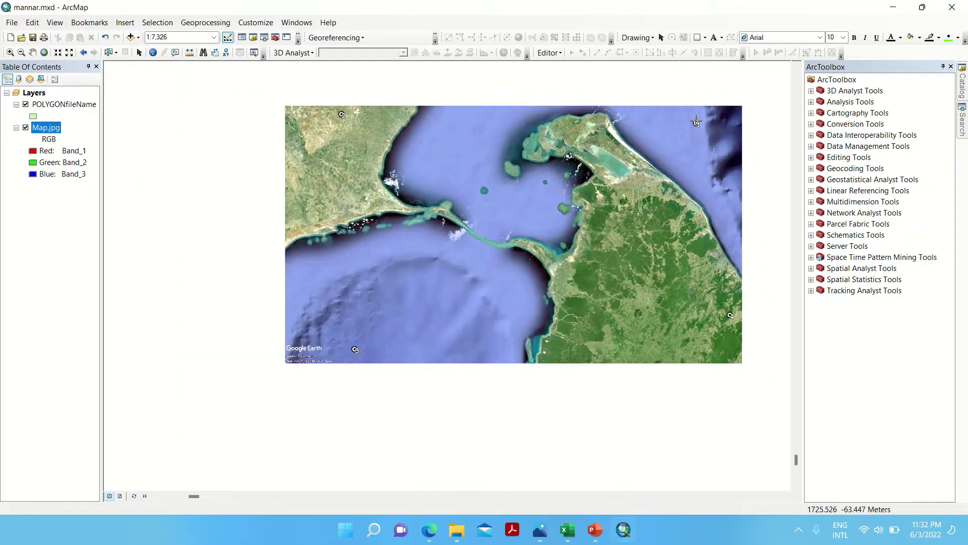
scroll(696, 121, "up", 5)
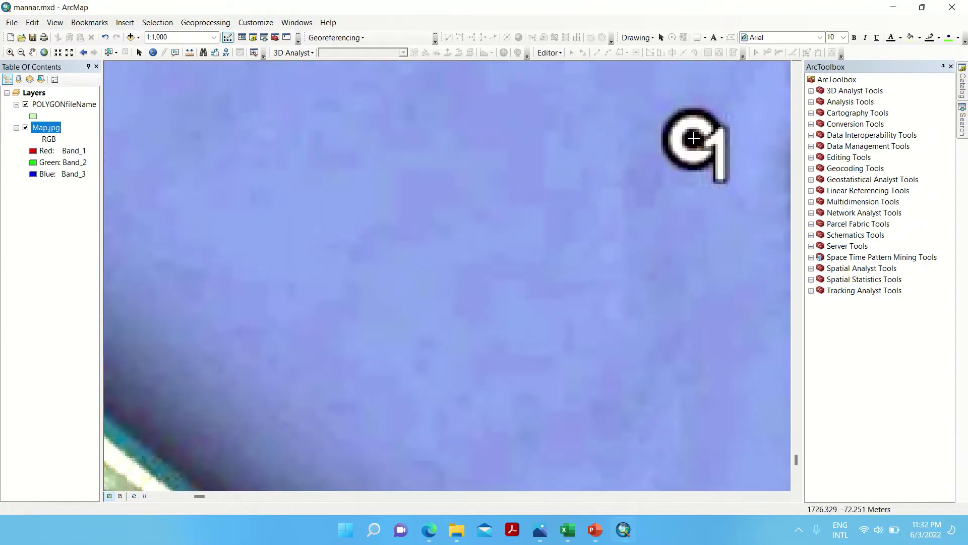
left_click(694, 139)
right_click(682, 166)
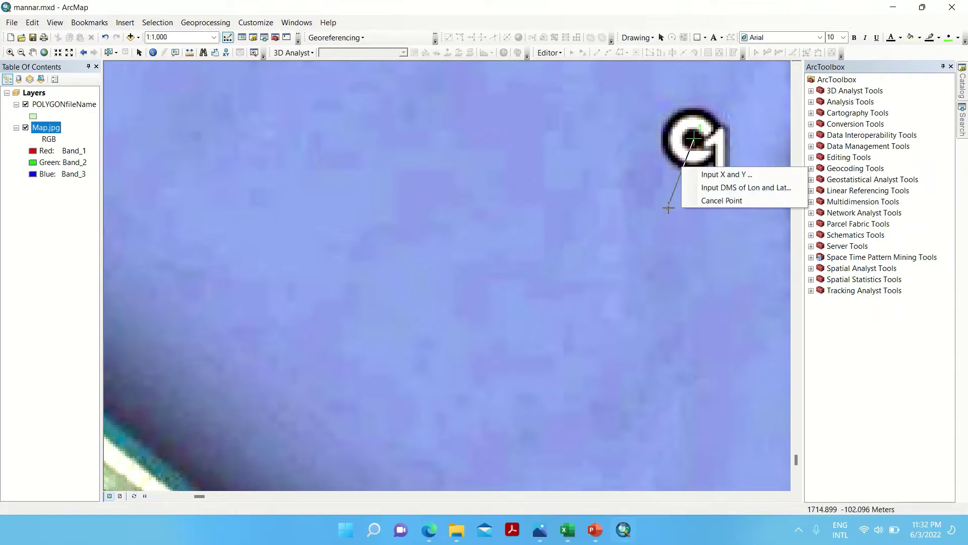
left_click(708, 174)
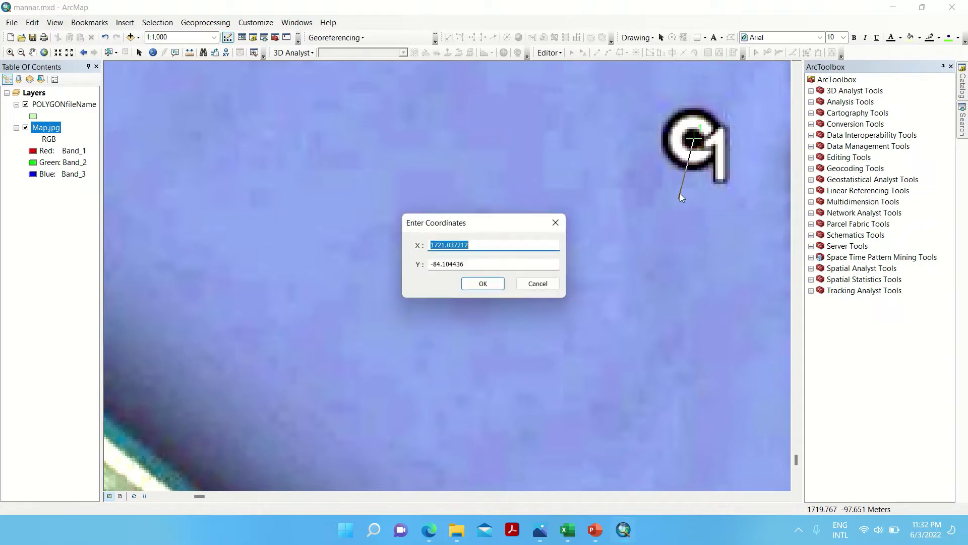
Copy point 1's E value from Points.xlsx in Excel and set the control point's X coordinate to 201397.
left_click(567, 535)
left_click_drag(715, 118, 852, 94)
left_click(800, 265)
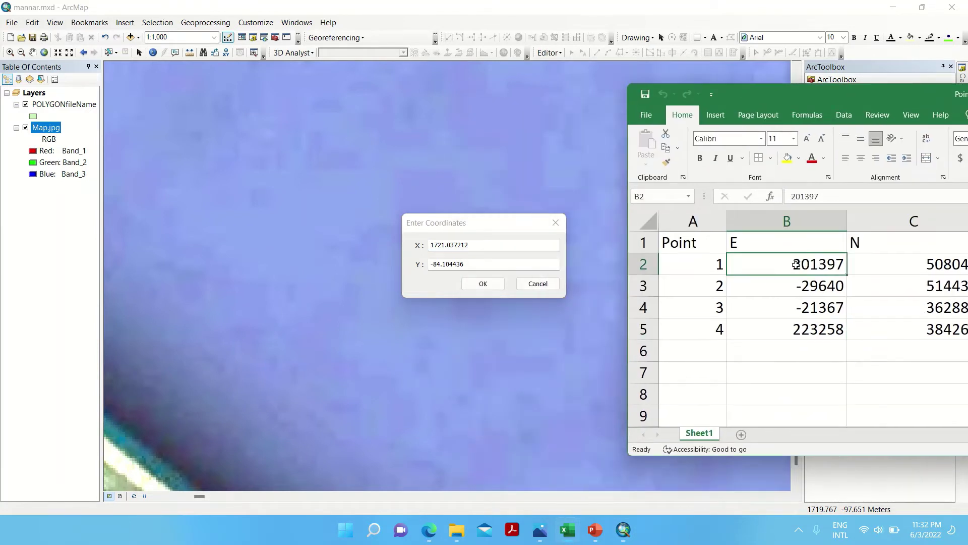
double_click(796, 265)
left_click_drag(490, 245, 429, 247)
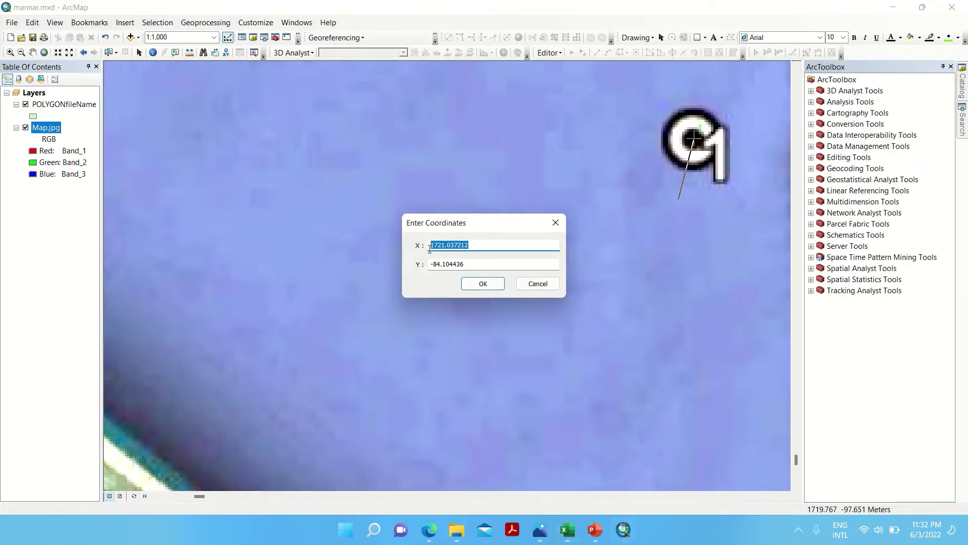
key("BackSpace")
left_click(568, 529)
double_click(737, 263)
left_click_drag(736, 264, 860, 242)
key("ctrl+c")
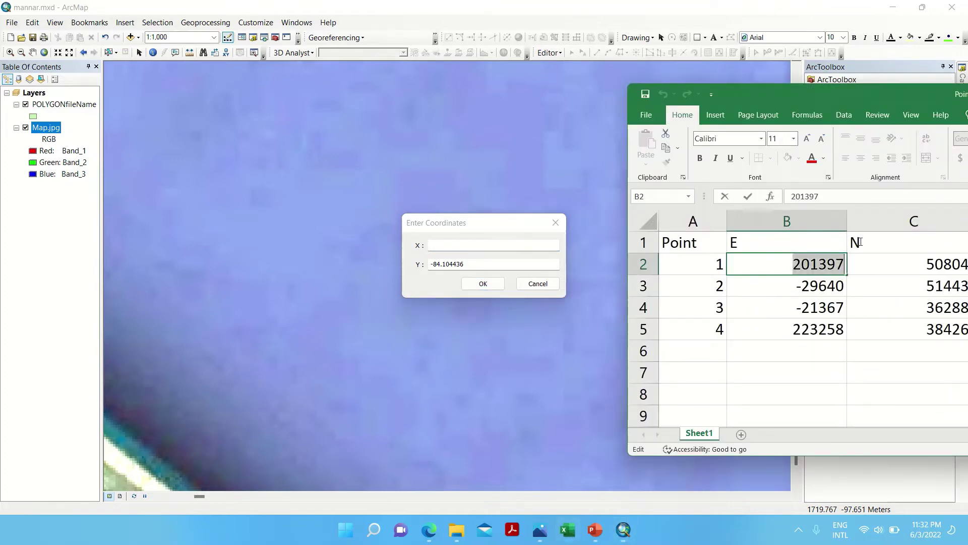
left_click(483, 248)
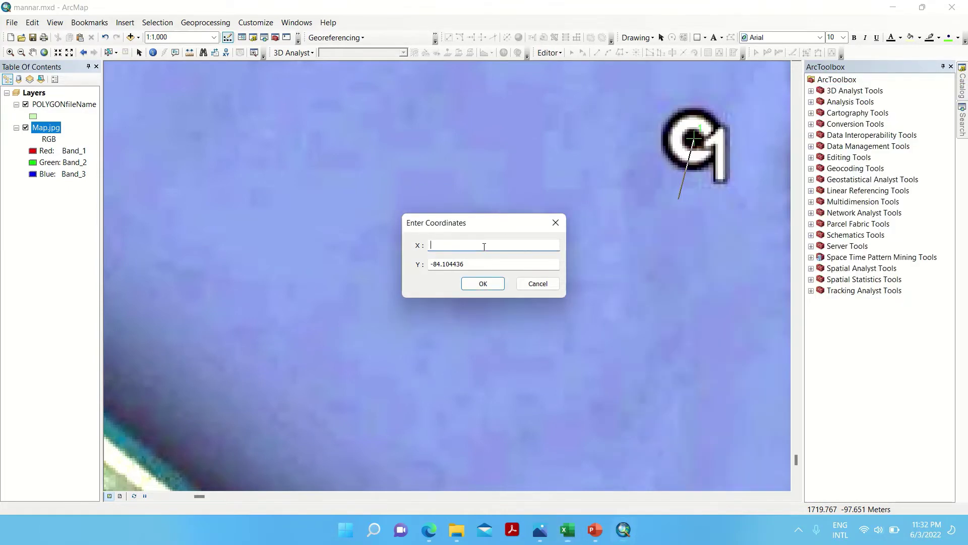
key("ctrl+v")
Copy point 1's N value from Points.xlsx in Excel, set the Y coordinate to 508042, and accept the coordinates.
left_click_drag(474, 262, 419, 280)
key("BackSpace")
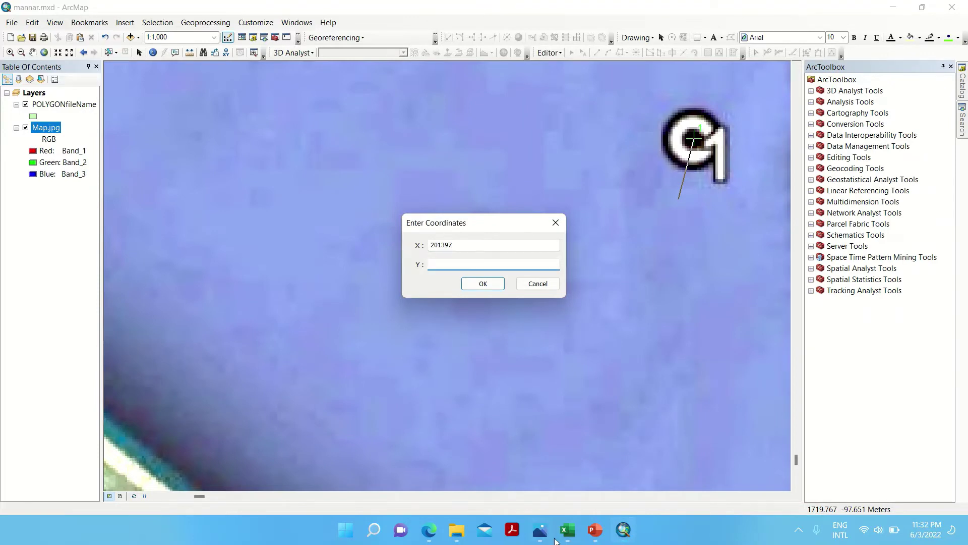
left_click(567, 530)
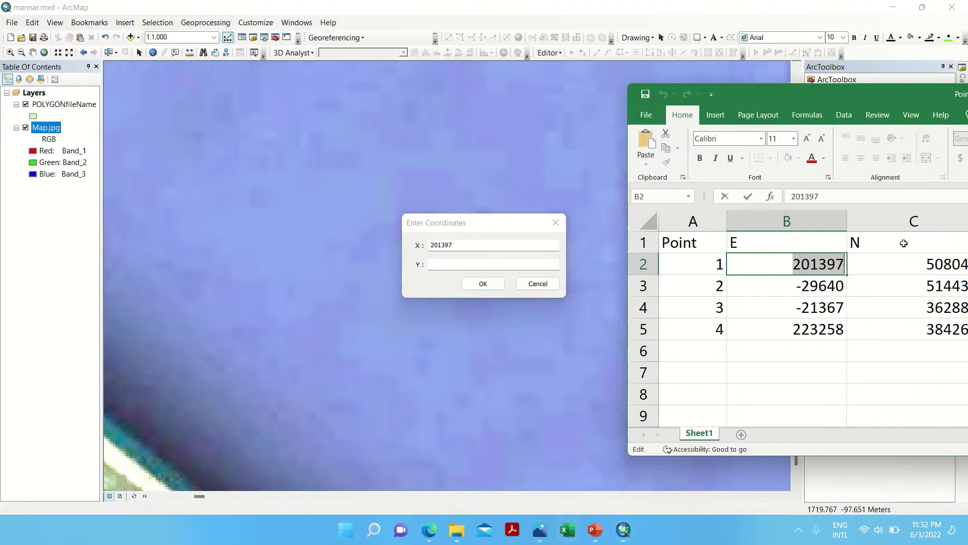
double_click(916, 266)
left_click_drag(918, 264, 967, 247)
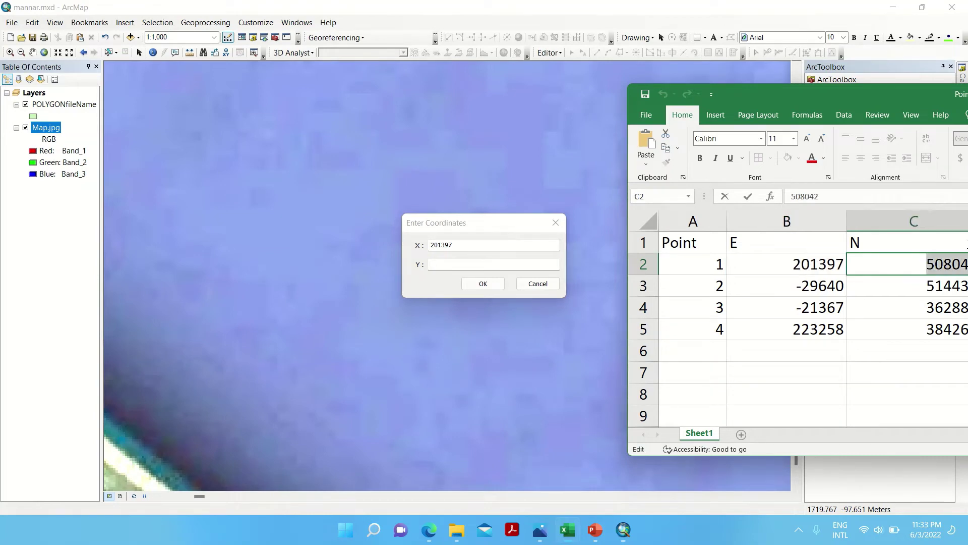
left_click_drag(905, 97, 848, 98)
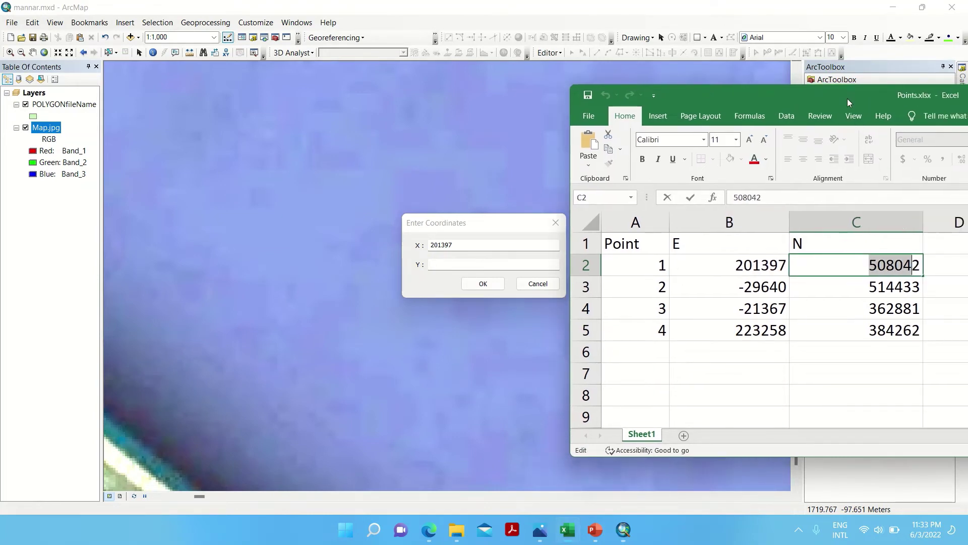
left_click_drag(860, 267, 961, 222)
key("ctrl+c")
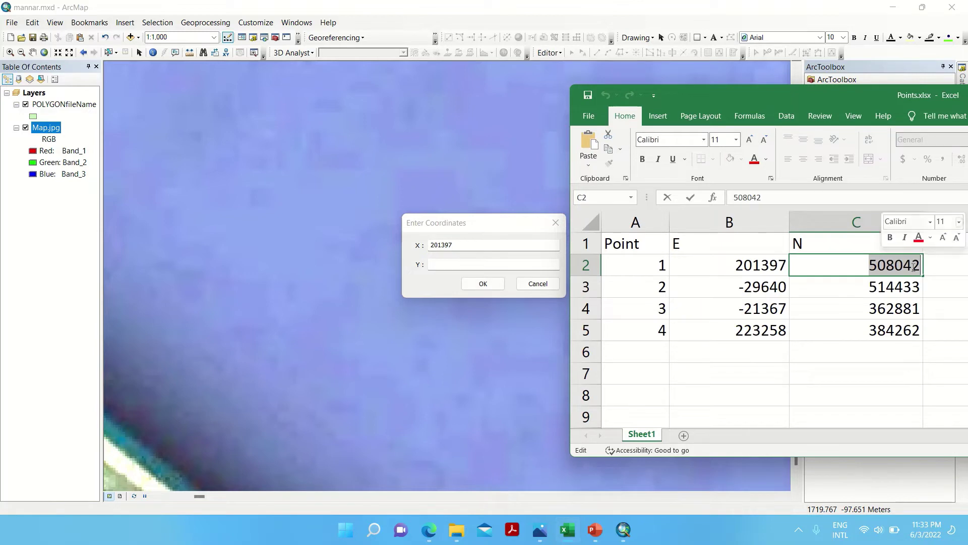
left_click(467, 265)
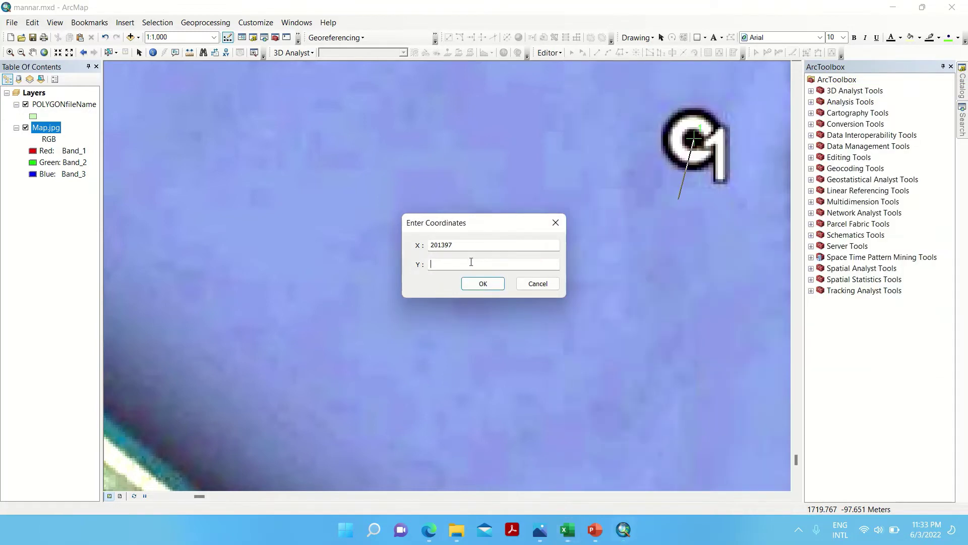
key("ctrl+v")
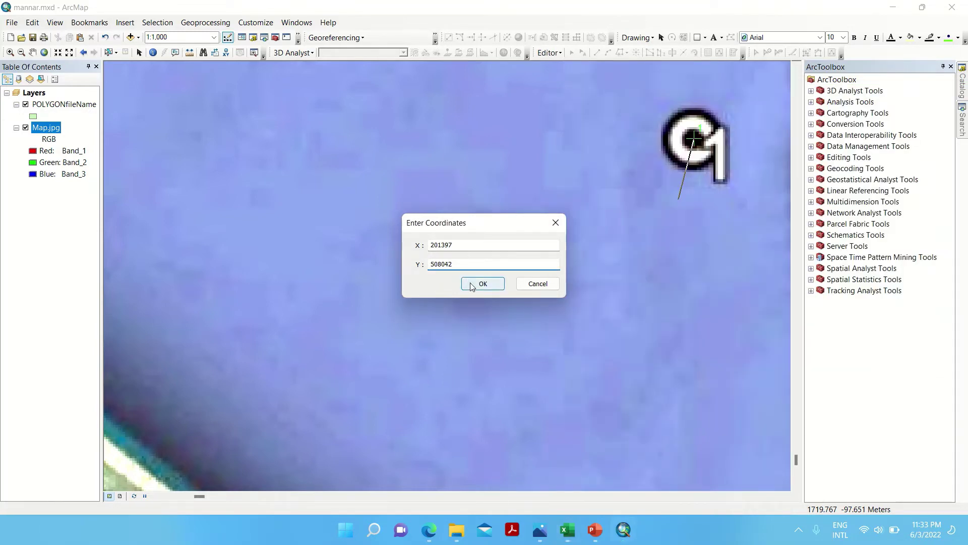
left_click(482, 283)
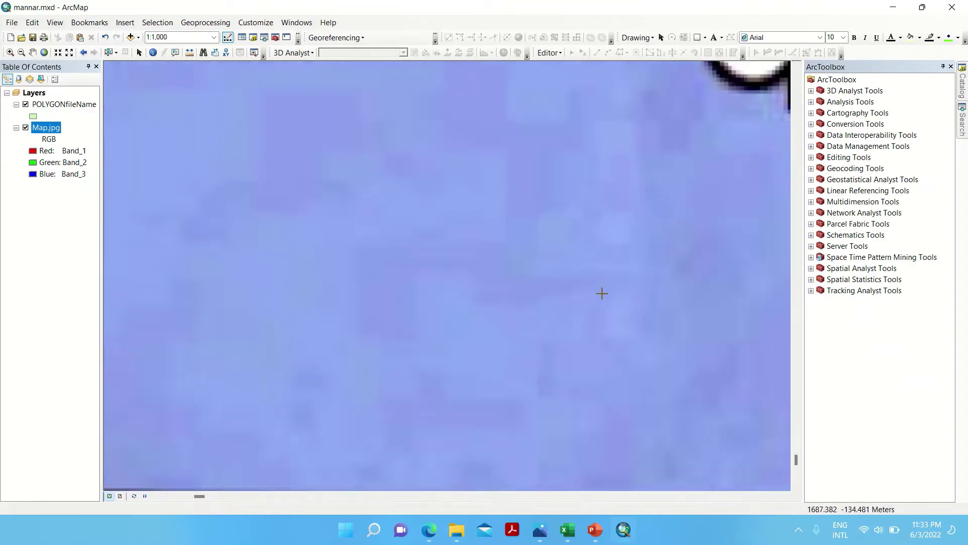
Start a control point at the centre of the C2 marker on Map.jpg and open its X and Y coordinate entry.
scroll(602, 293, "up", 3)
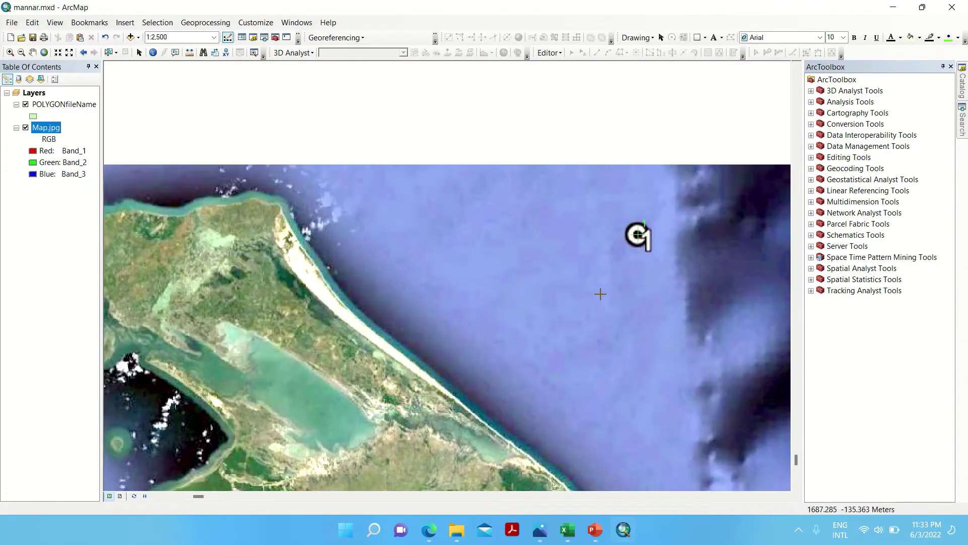
scroll(600, 293, "up", 2)
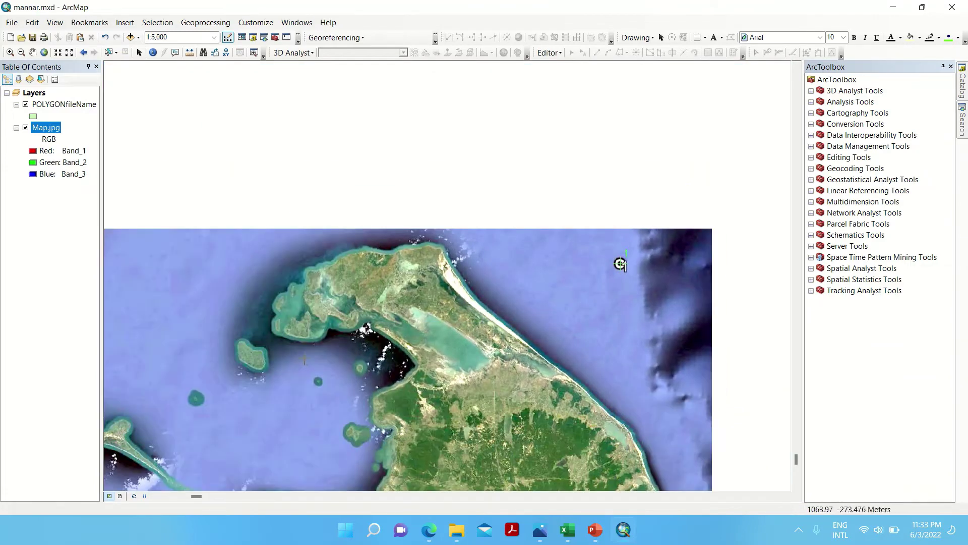
scroll(620, 264, "up", 2)
left_click_drag(459, 305, 503, 271)
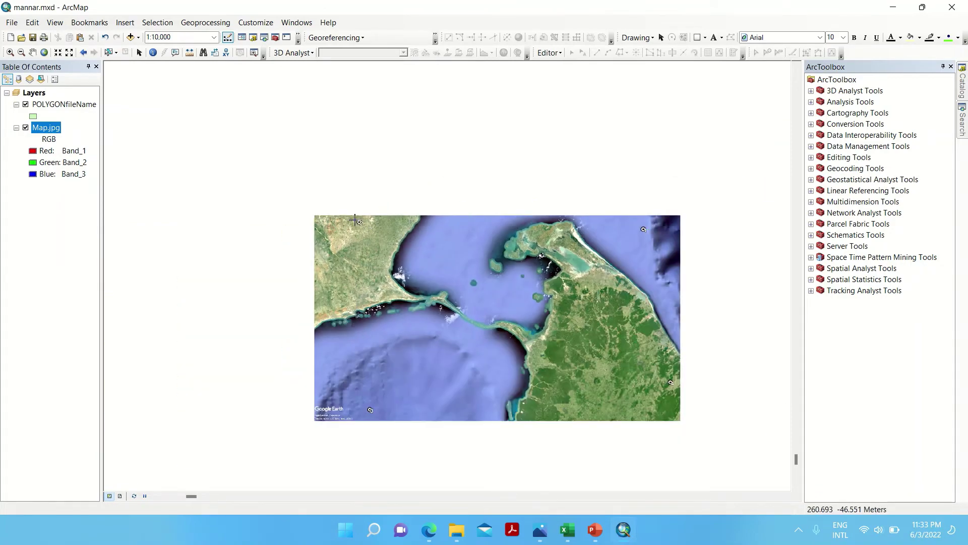
scroll(355, 221, "down", 5)
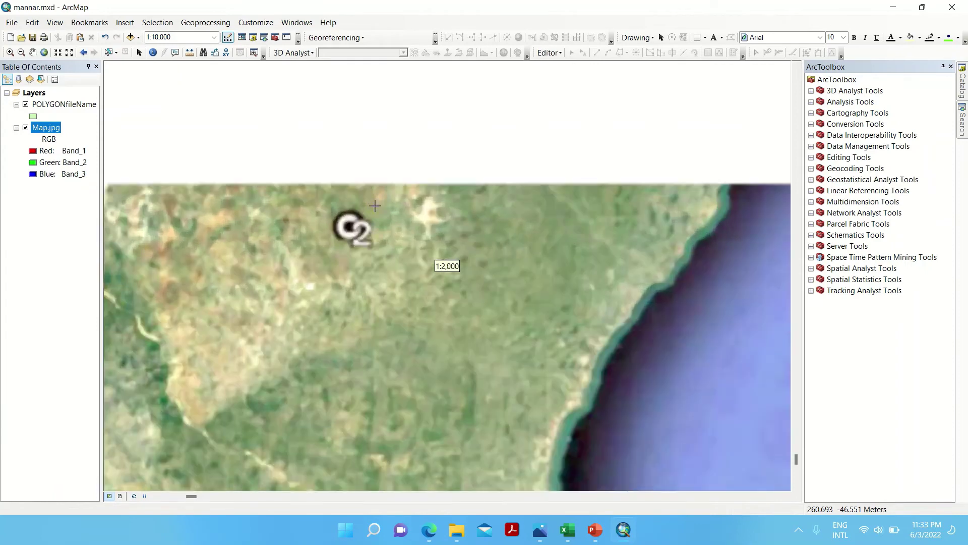
scroll(375, 205, "down", 4)
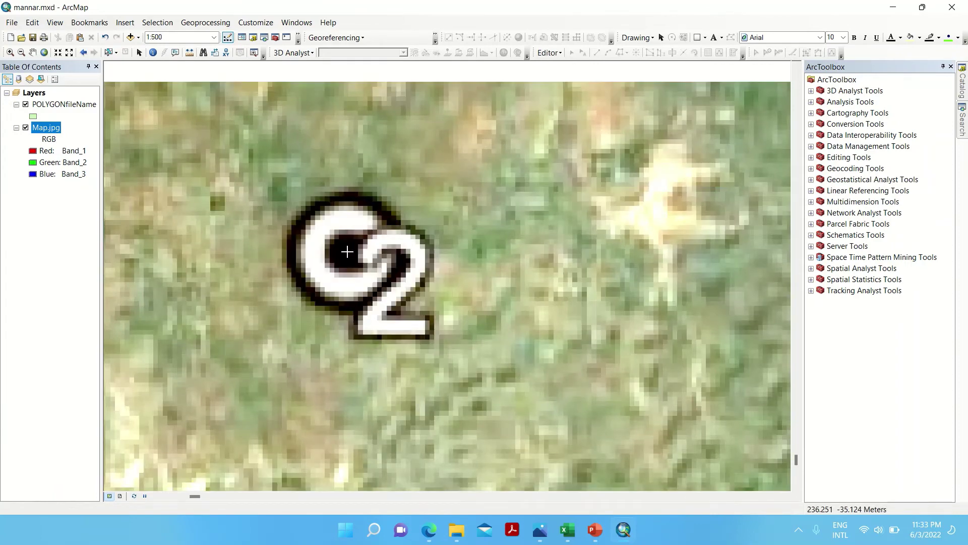
left_click(348, 252)
right_click(384, 269)
left_click(406, 277)
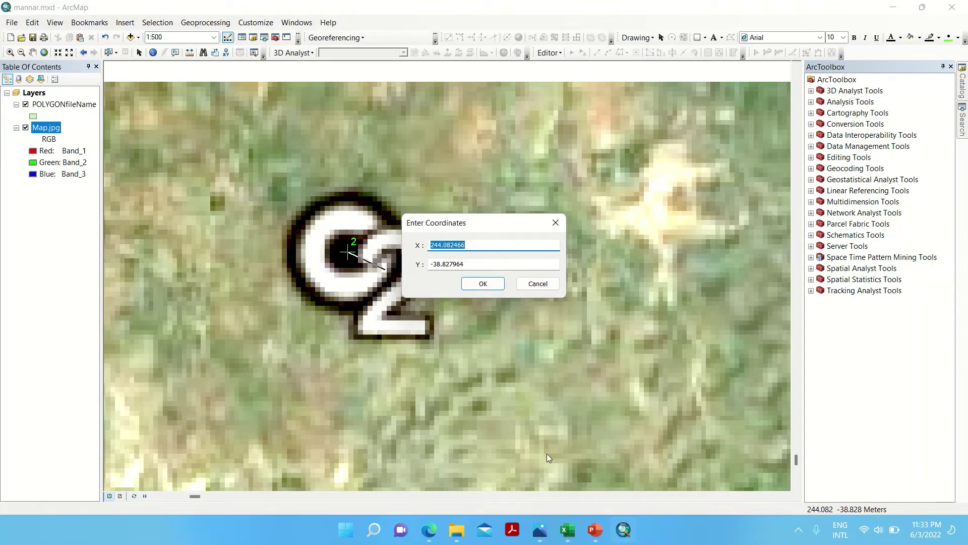
Copy point 2's E value from Points.xlsx in Excel and set the control point's X coordinate to -29640.
left_click(570, 533)
double_click(825, 263)
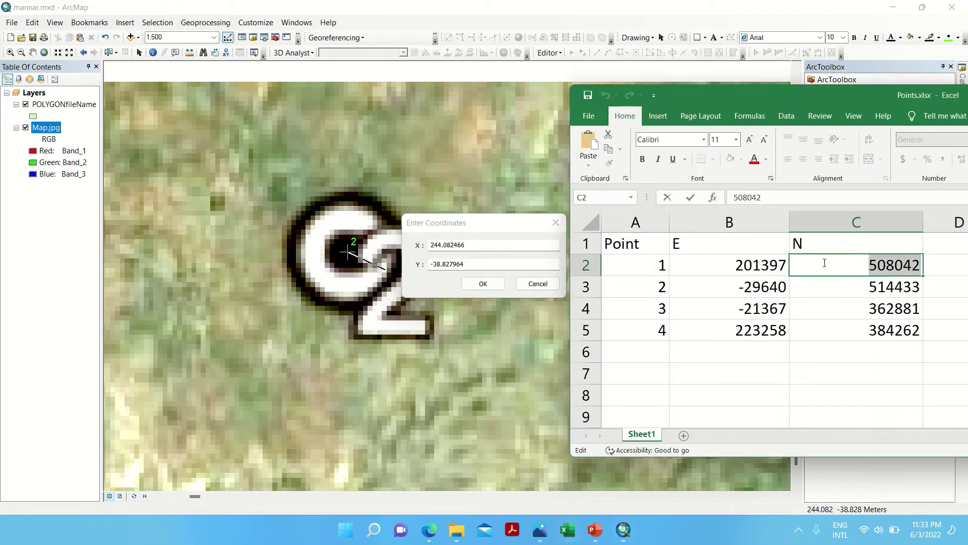
left_click(779, 290)
double_click(776, 288)
left_click_drag(742, 285, 649, 304)
key("ctrl+c")
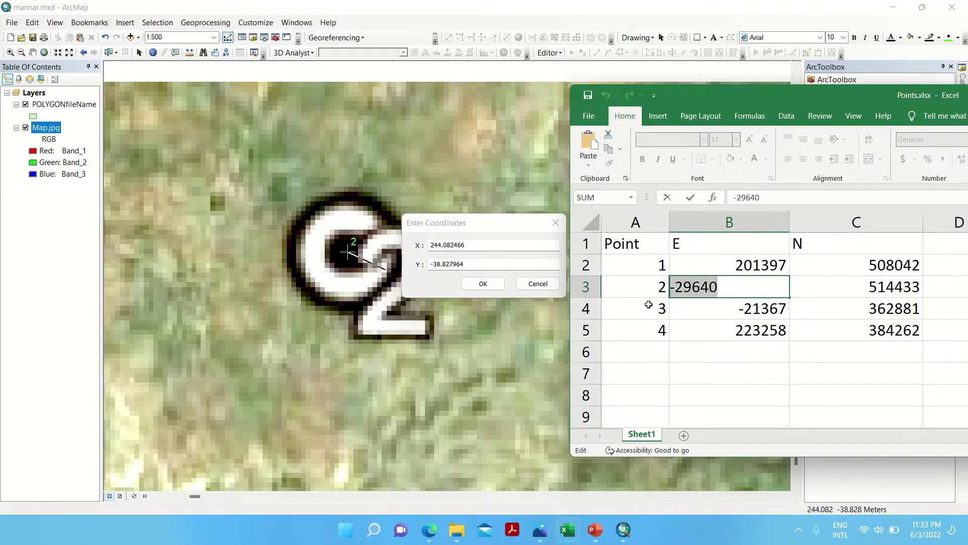
left_click(496, 243)
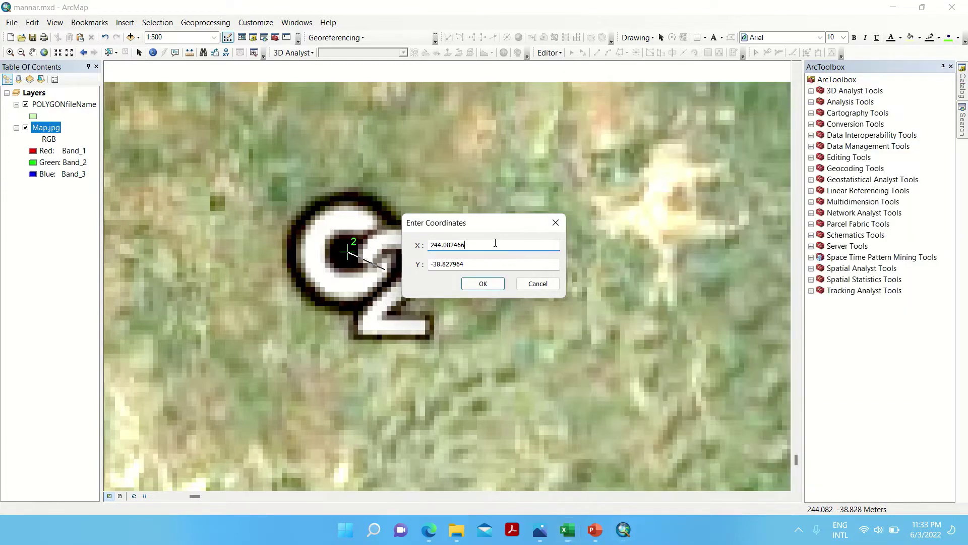
left_click_drag(482, 246, 404, 247)
key("ctrl+v")
Copy point 2's N value from Points.xlsx in Excel, set the Y coordinate to 514433, and accept the coordinates.
left_click(480, 267)
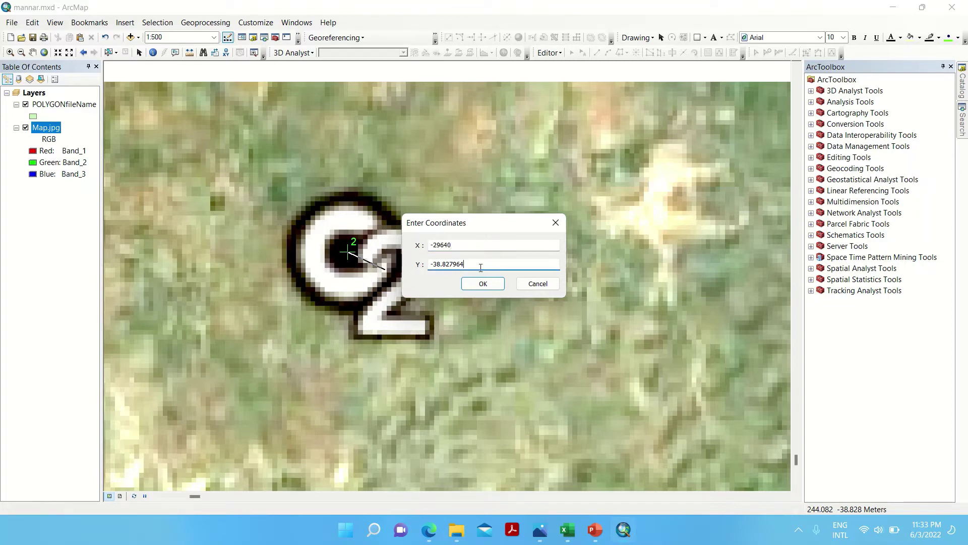
left_click(567, 530)
type("=")
left_click(863, 289)
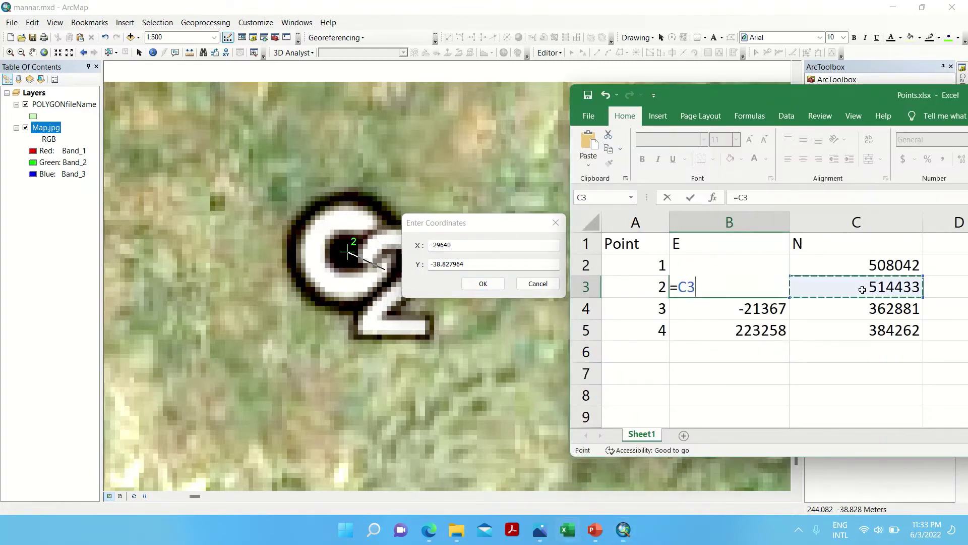
key("Escape")
double_click(860, 290)
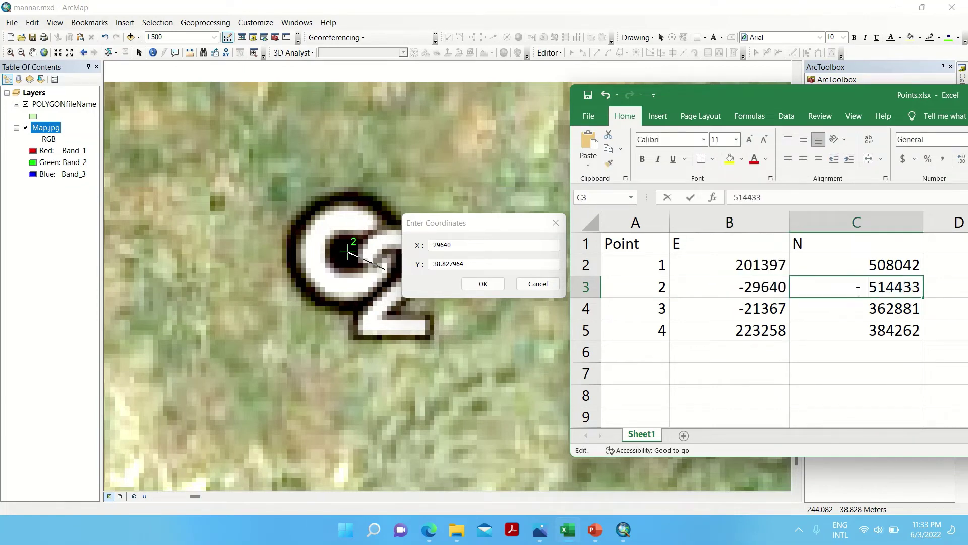
left_click_drag(858, 290, 926, 277)
key("ctrl+c")
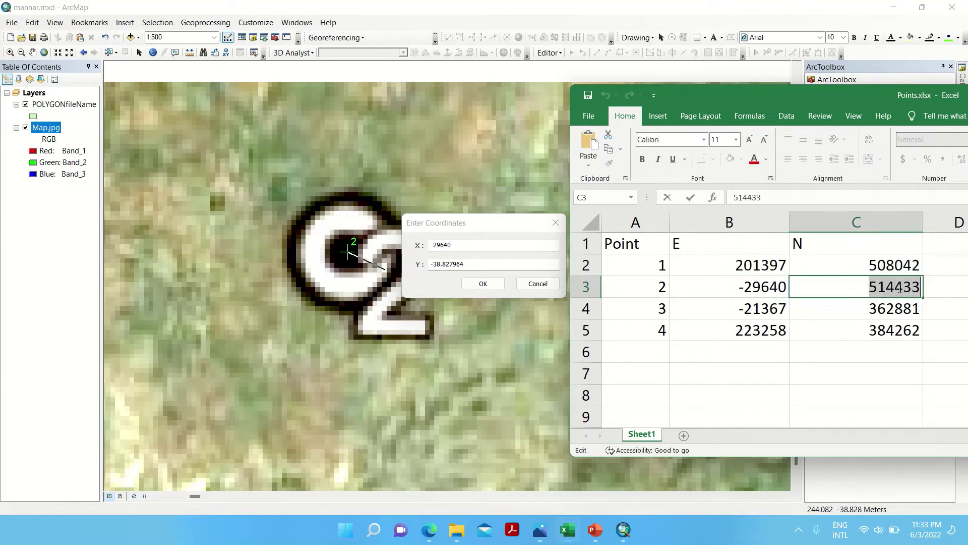
left_click(476, 266)
left_click_drag(477, 266, 392, 287)
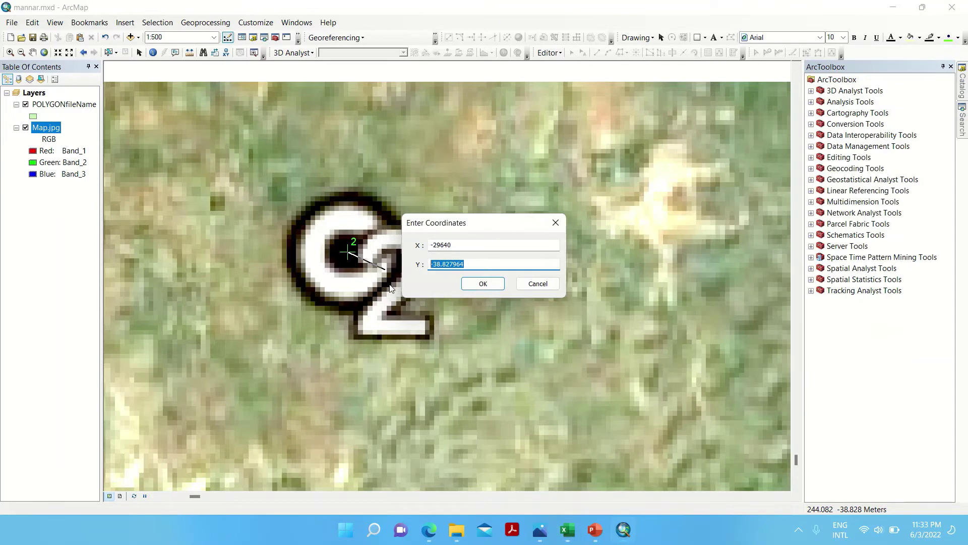
key("ctrl+v")
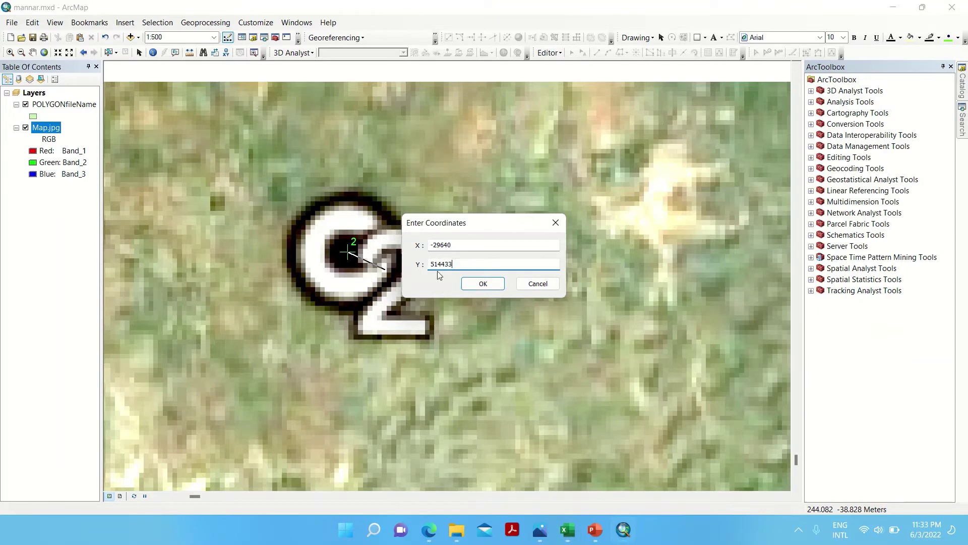
left_click(484, 286)
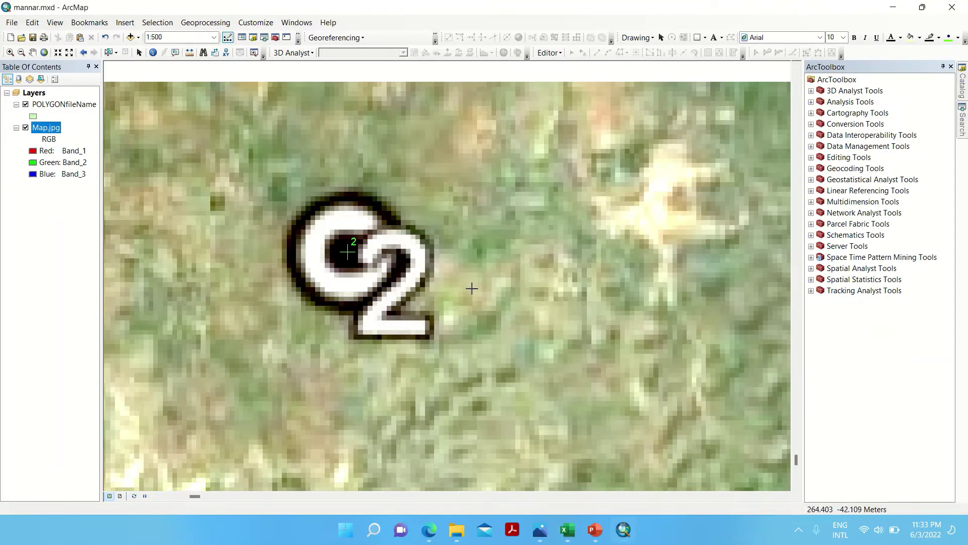
Start a control point at the centre of the C3 marker on Map.jpg and open its X and Y coordinate entry.
scroll(460, 296, "up", 2)
scroll(460, 296, "down", 3)
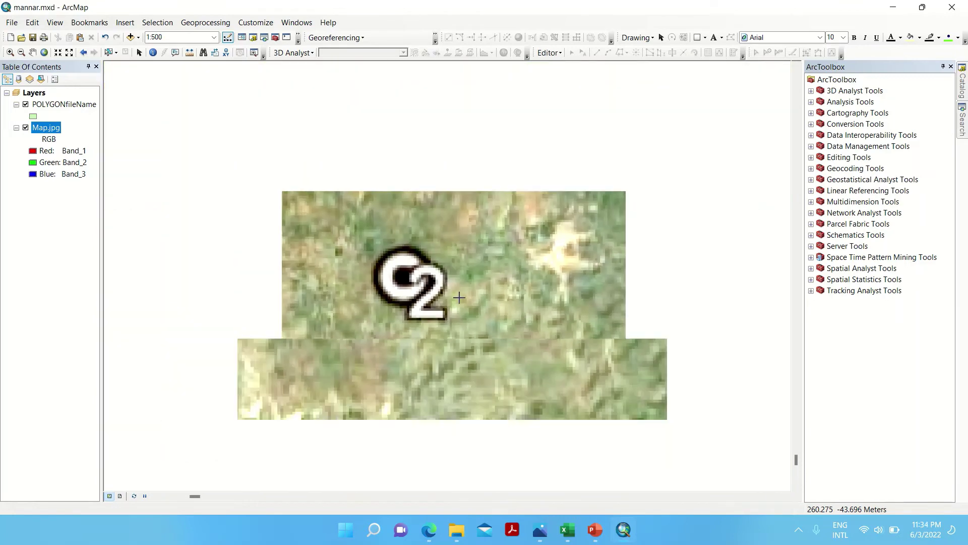
scroll(459, 297, "down", 3)
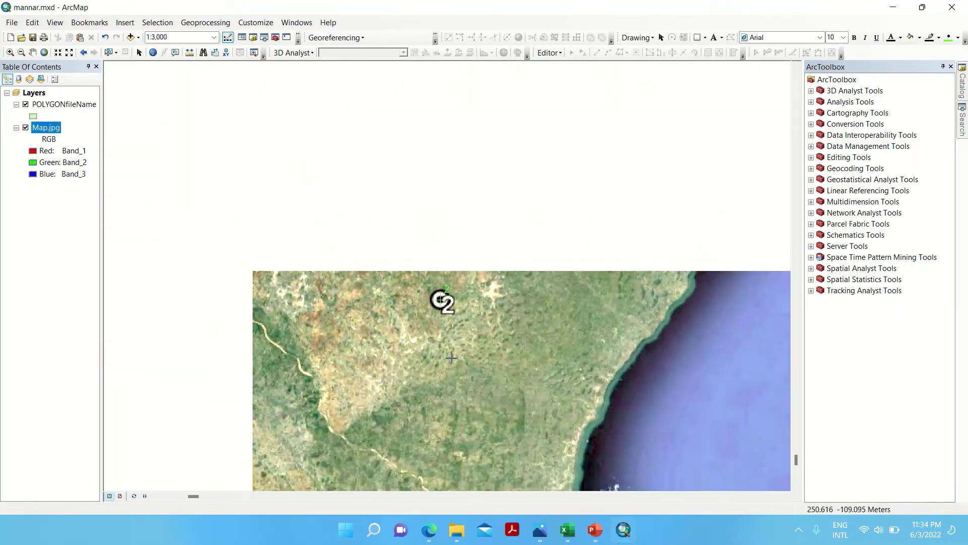
left_click_drag(457, 324, 411, 256)
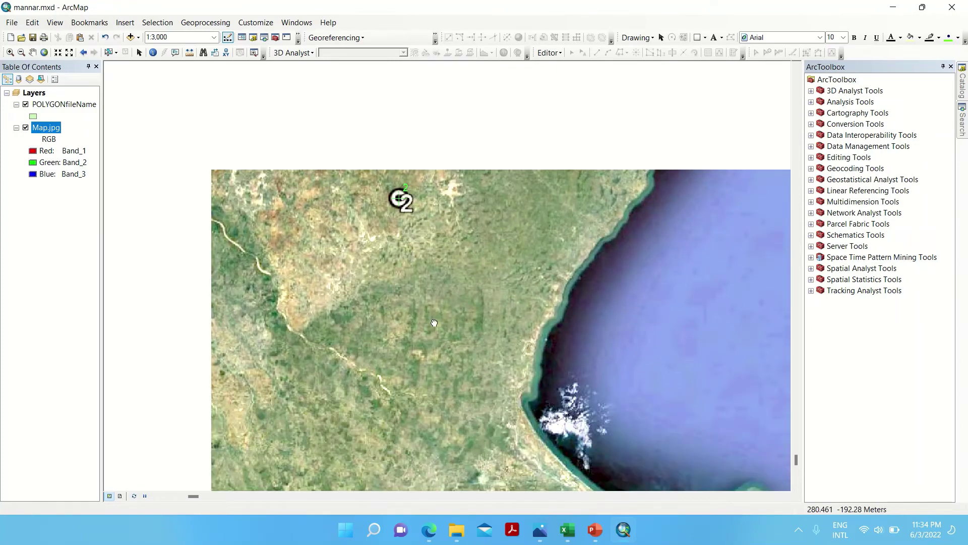
scroll(435, 327, "down", 2)
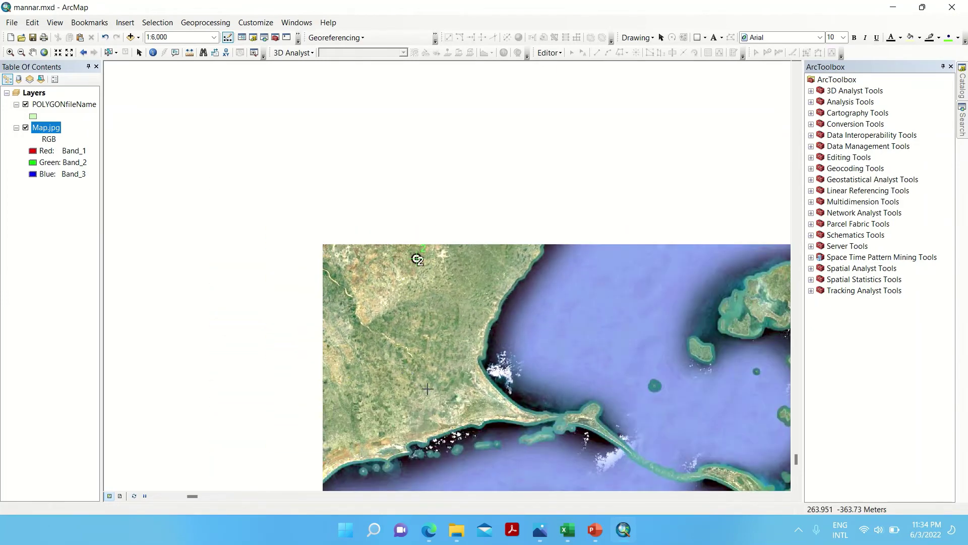
left_click_drag(421, 386, 298, 285)
scroll(323, 306, "down", 1)
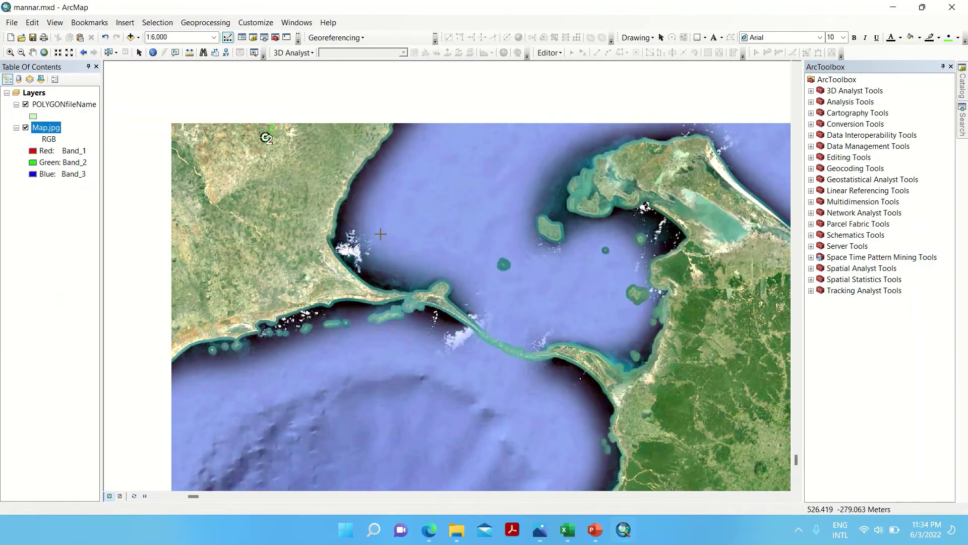
scroll(299, 469, "down", 2)
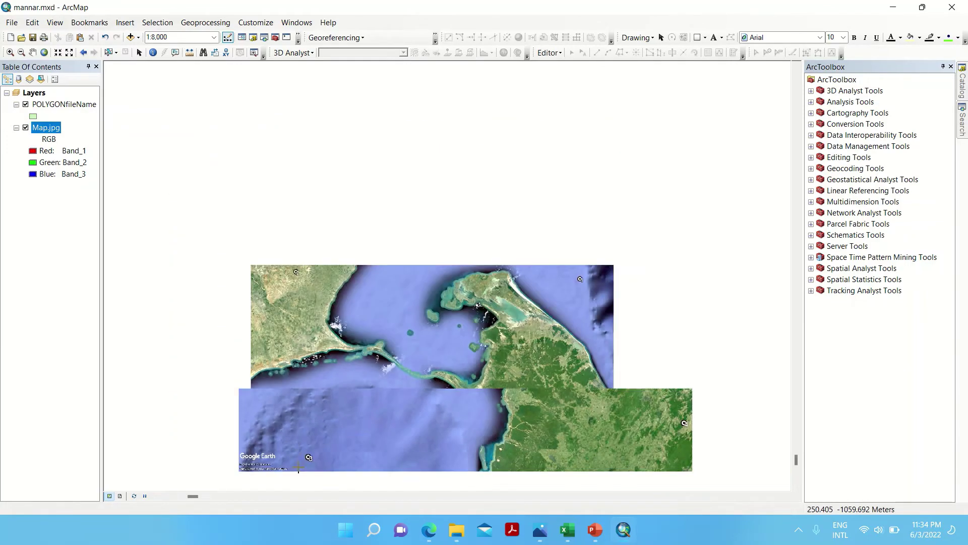
scroll(299, 468, "up", 5)
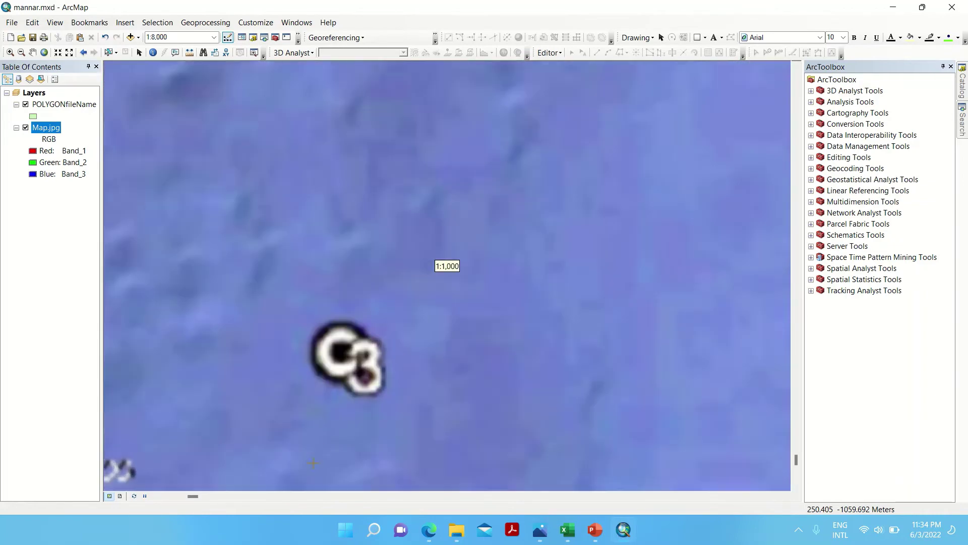
scroll(334, 417, "up", 1)
scroll(333, 416, "down", 2)
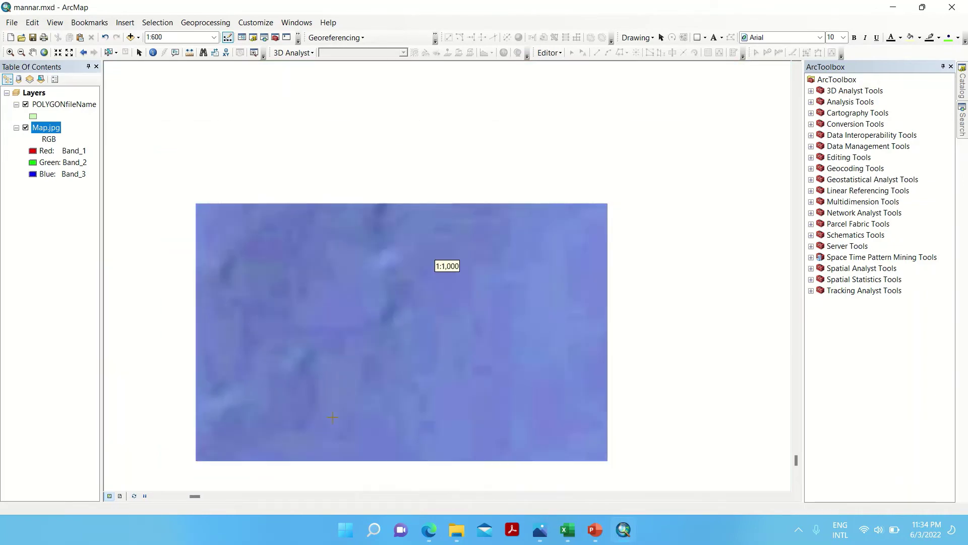
left_click_drag(331, 417, 461, 271)
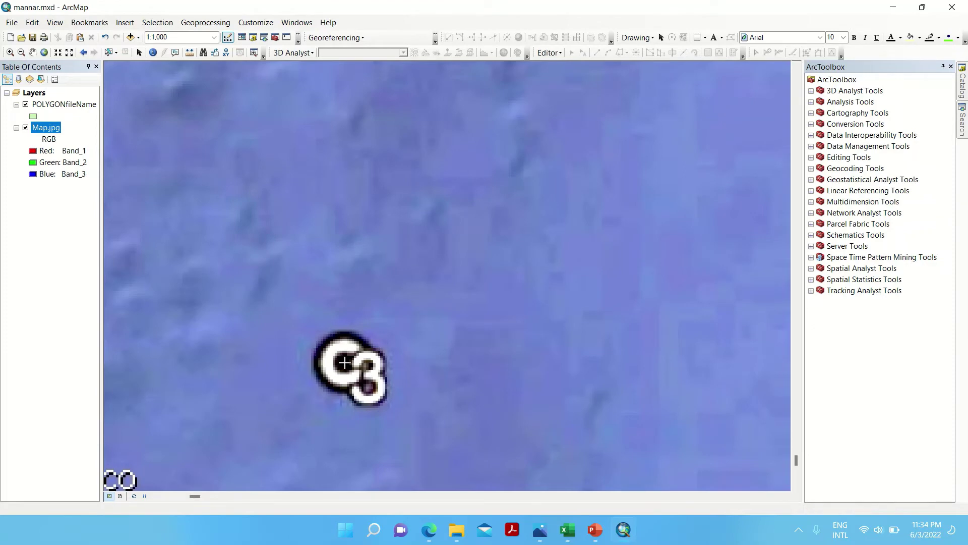
right_click(345, 362)
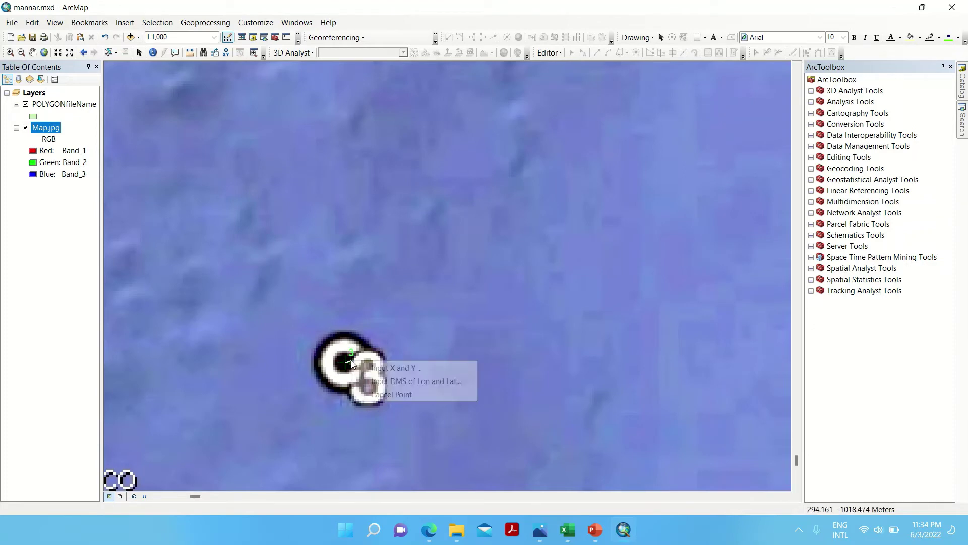
left_click(389, 368)
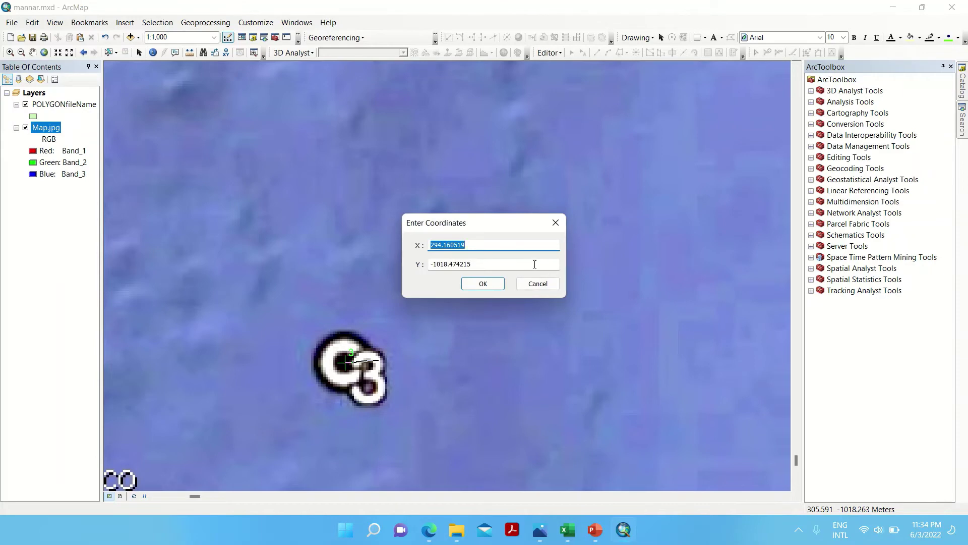
Copy point 3's E value from Points.xlsx in Excel and set the control point's X coordinate to -21367.
left_click(569, 529)
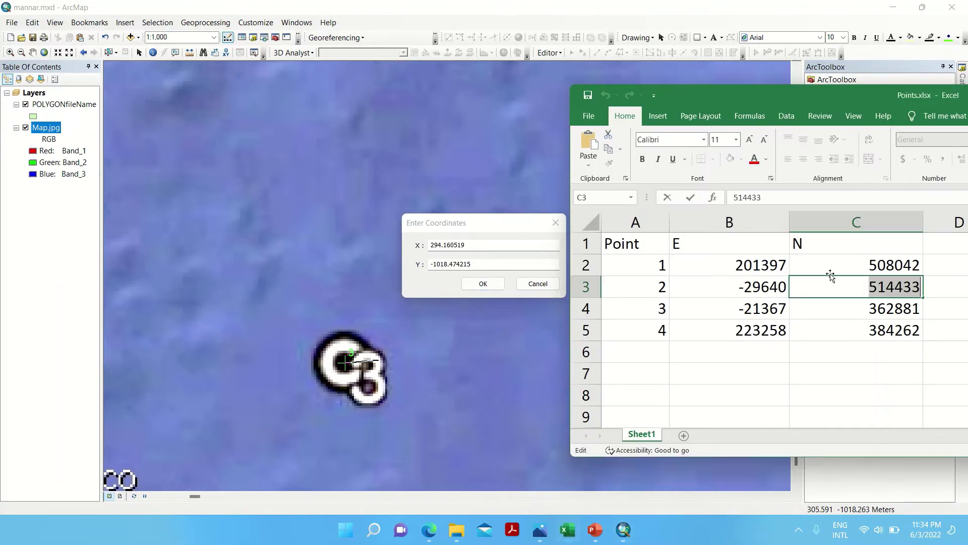
double_click(782, 308)
left_click_drag(722, 309, 652, 318)
key("ctrl+c")
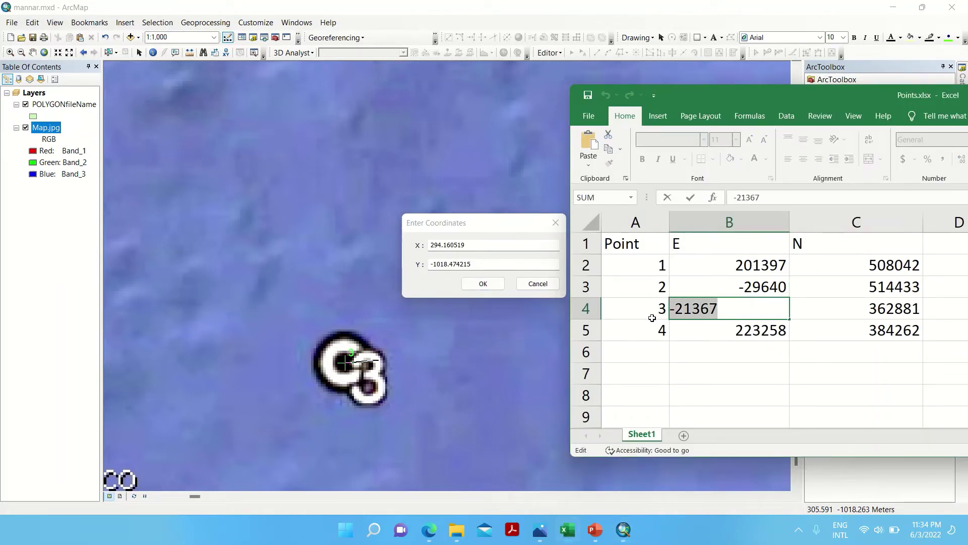
left_click(487, 245)
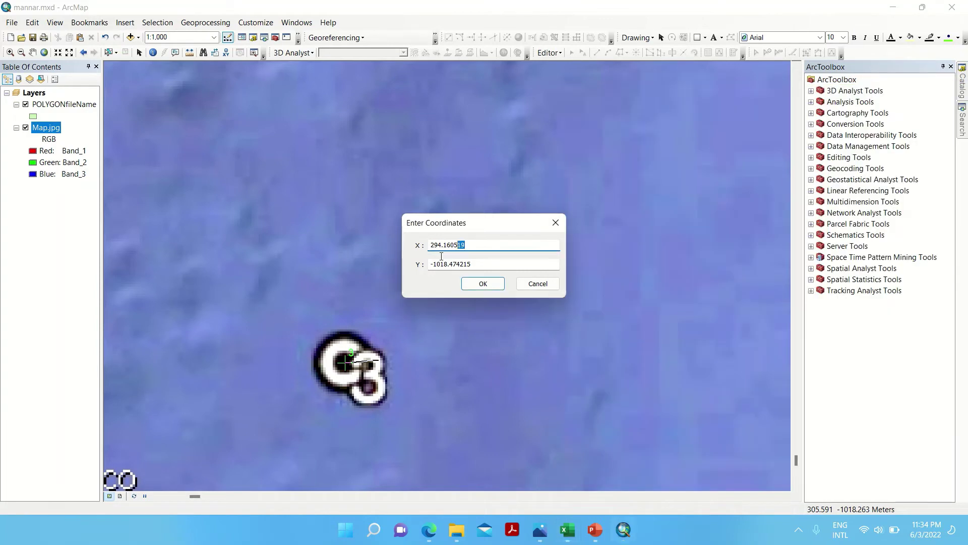
left_click_drag(441, 256, 391, 252)
key("ctrl+v")
Copy point 3's N value from Points.xlsx in Excel, set the Y coordinate to 362881, and accept the coordinates.
left_click(493, 261)
left_click(566, 529)
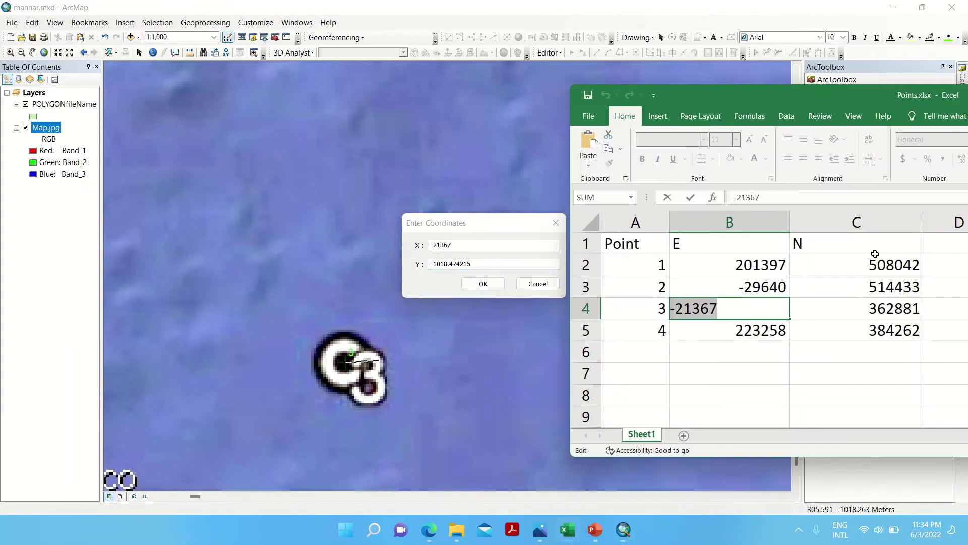
type("=")
left_click(856, 313)
key("Escape")
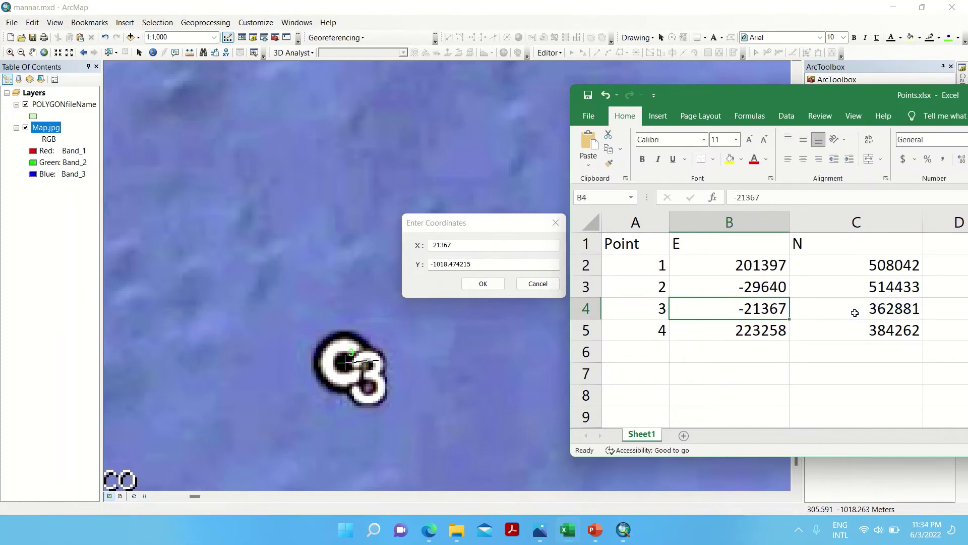
double_click(857, 312)
left_click_drag(859, 310, 934, 296)
key("ctrl+c")
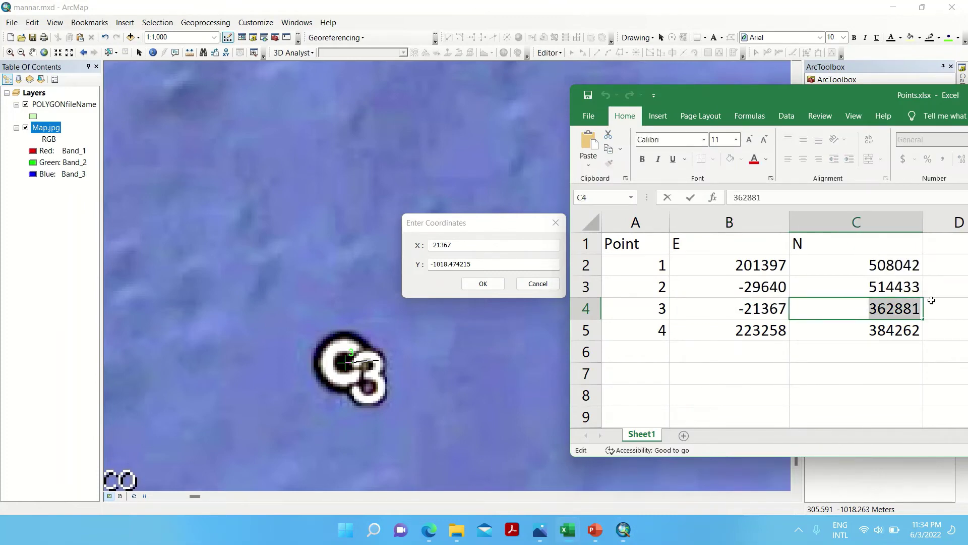
left_click(477, 266)
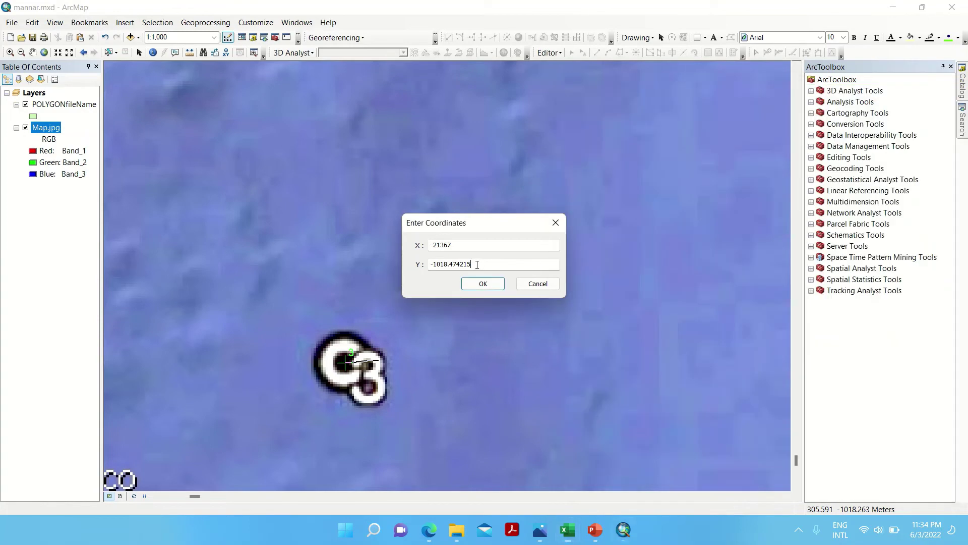
left_click_drag(474, 264, 389, 268)
key("ctrl+v")
left_click(483, 280)
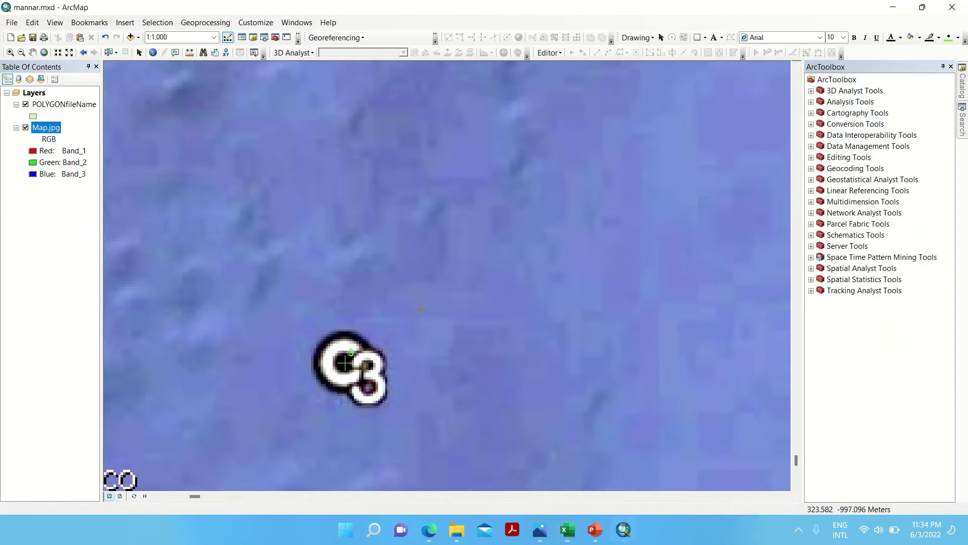
Start a control point at the centre of the C4 marker on Map.jpg and open its X and Y coordinate entry.
scroll(421, 309, "up", 4)
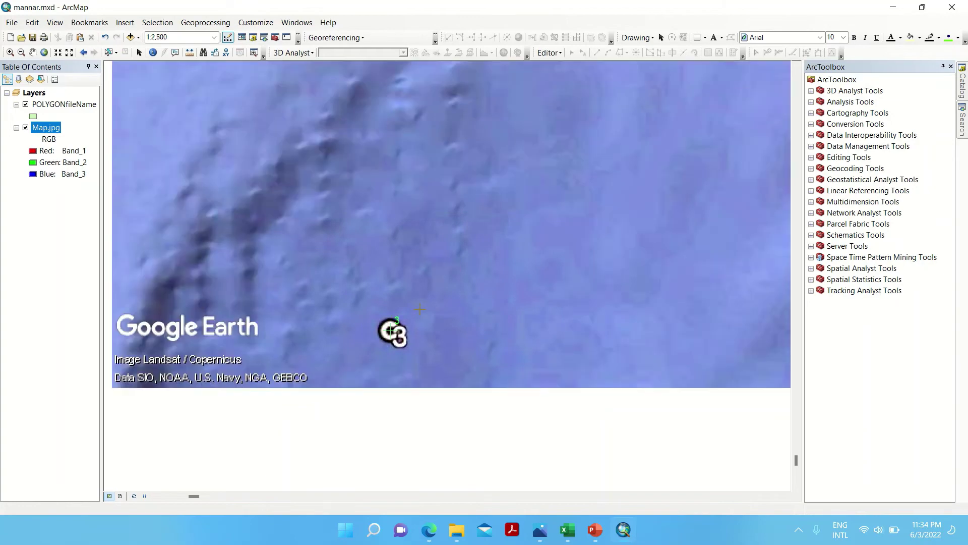
scroll(421, 309, "up", 3)
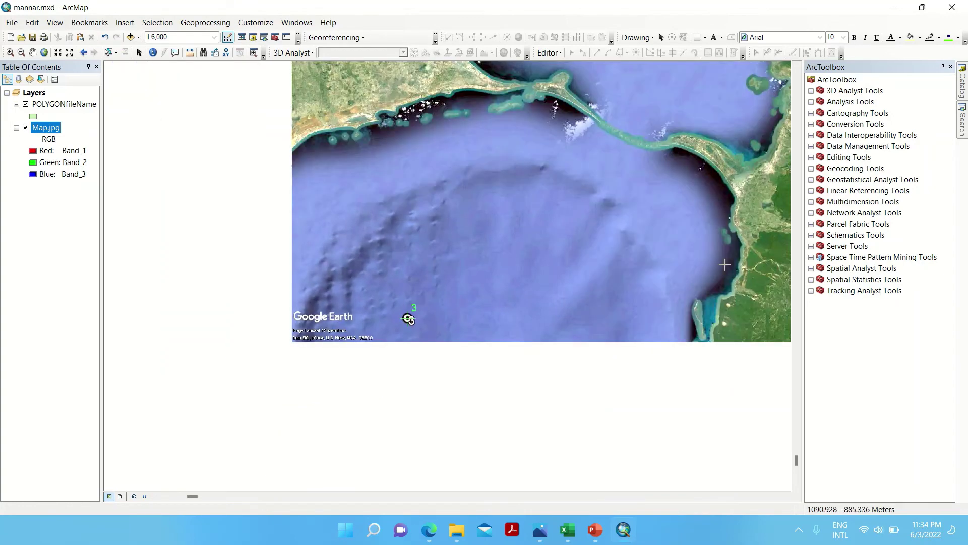
scroll(694, 275, "up", 2)
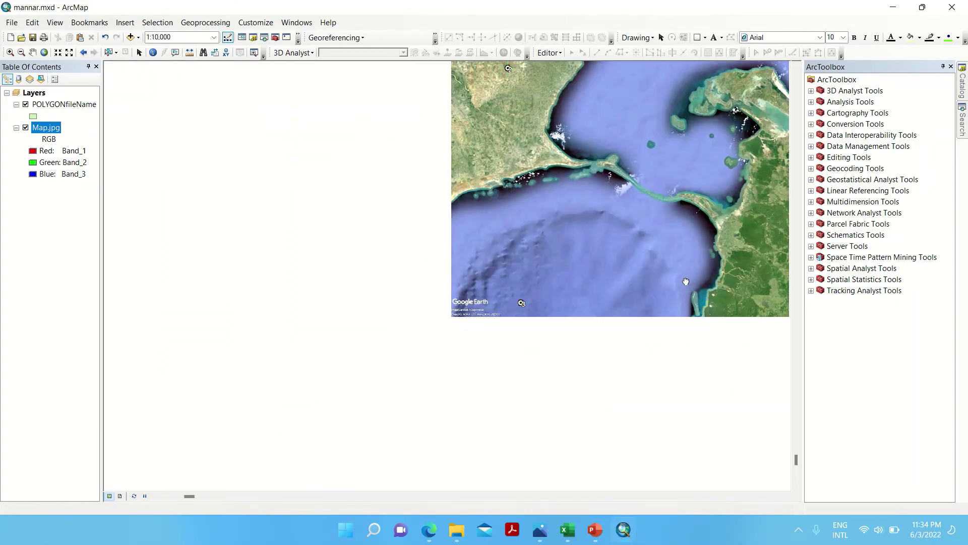
left_click_drag(689, 280, 266, 290)
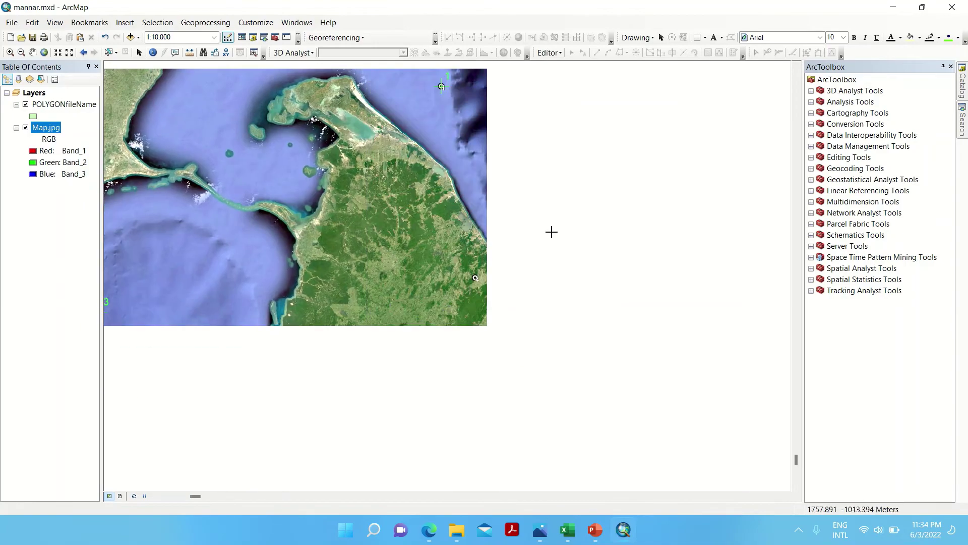
scroll(450, 287, "down", 5)
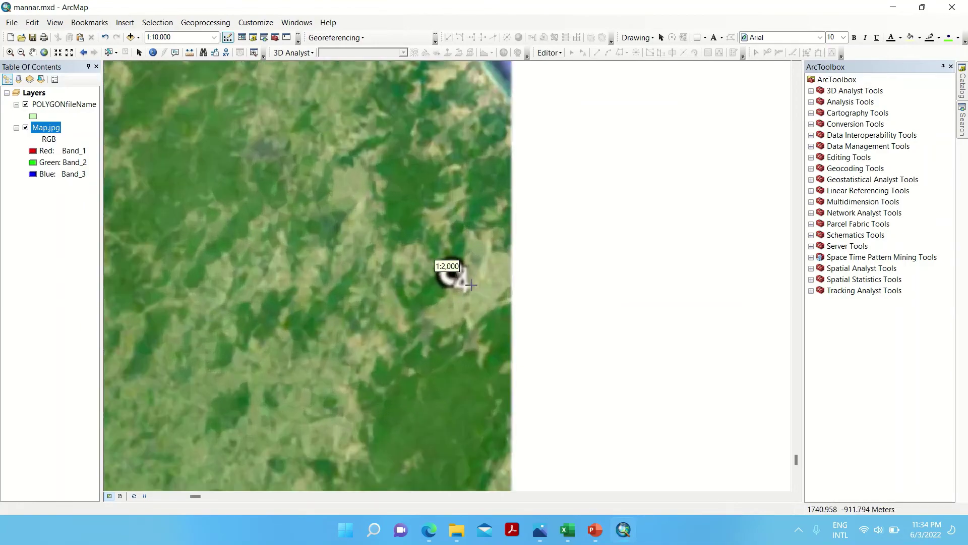
scroll(450, 287, "down", 4)
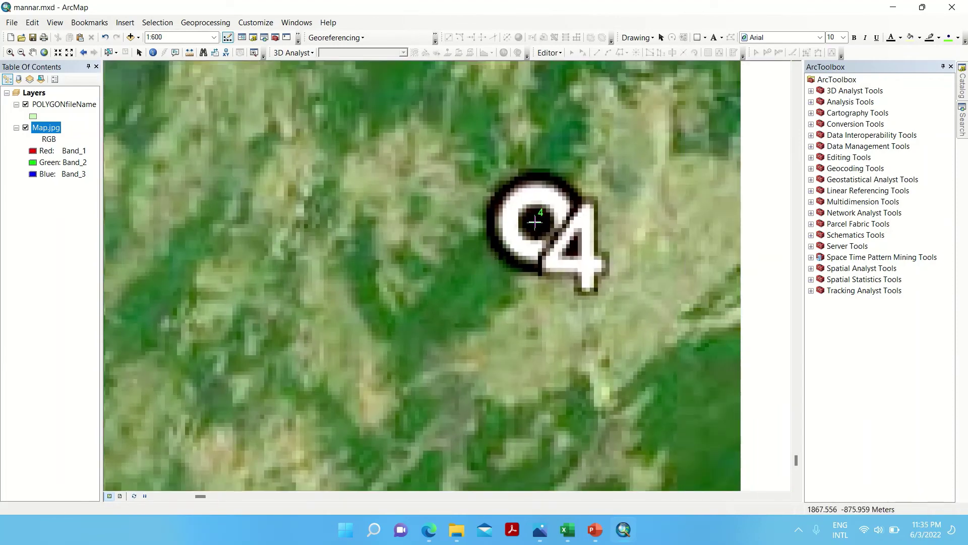
left_click(535, 222)
right_click(541, 222)
left_click(570, 227)
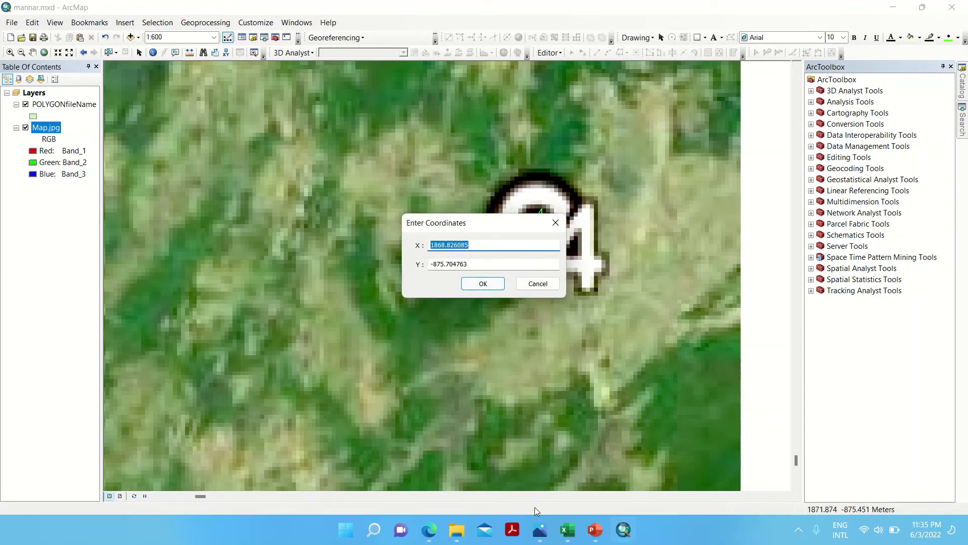
Copy point 4's E value from Points.xlsx in Excel and set the control point's X coordinate to 223258.
left_click(568, 536)
double_click(776, 331)
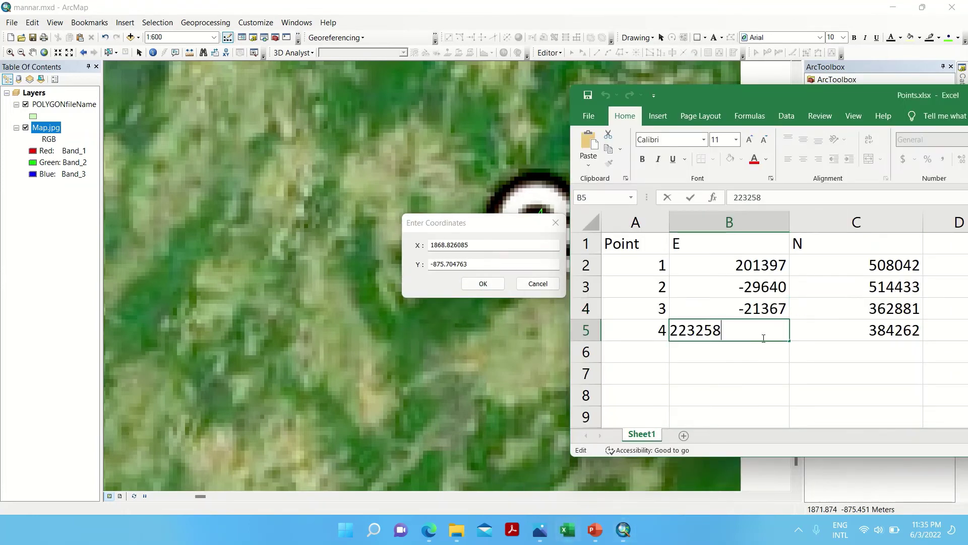
left_click_drag(752, 330, 614, 333)
key("ctrl+c")
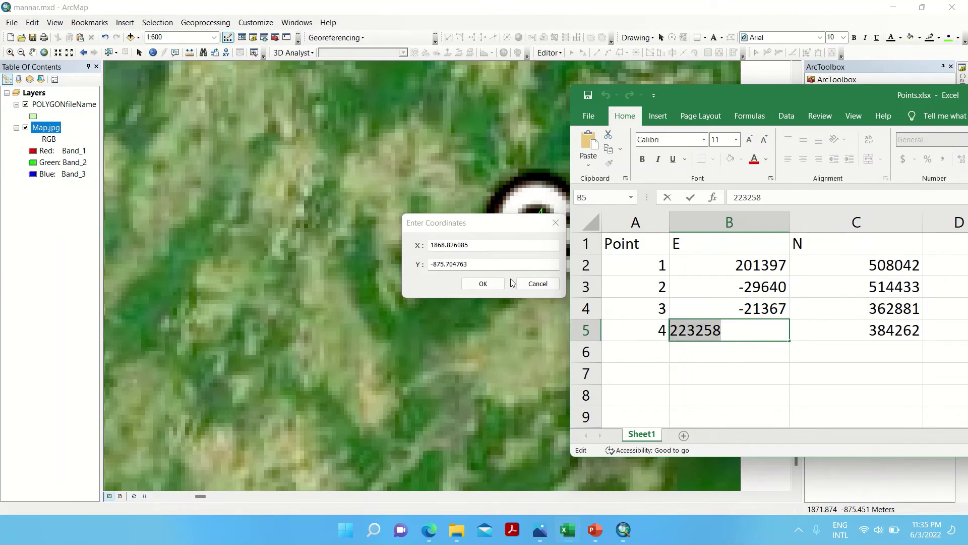
left_click(496, 247)
left_click_drag(497, 246, 374, 268)
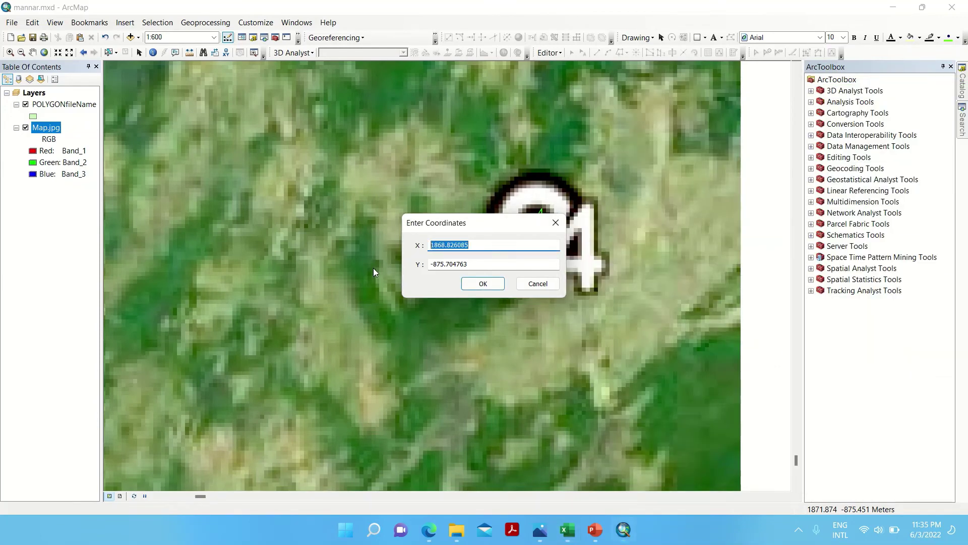
key("ctrl+v")
Copy point 4's N value from Points.xlsx in Excel, set the Y coordinate to 384262, and accept the coordinates.
left_click(476, 263)
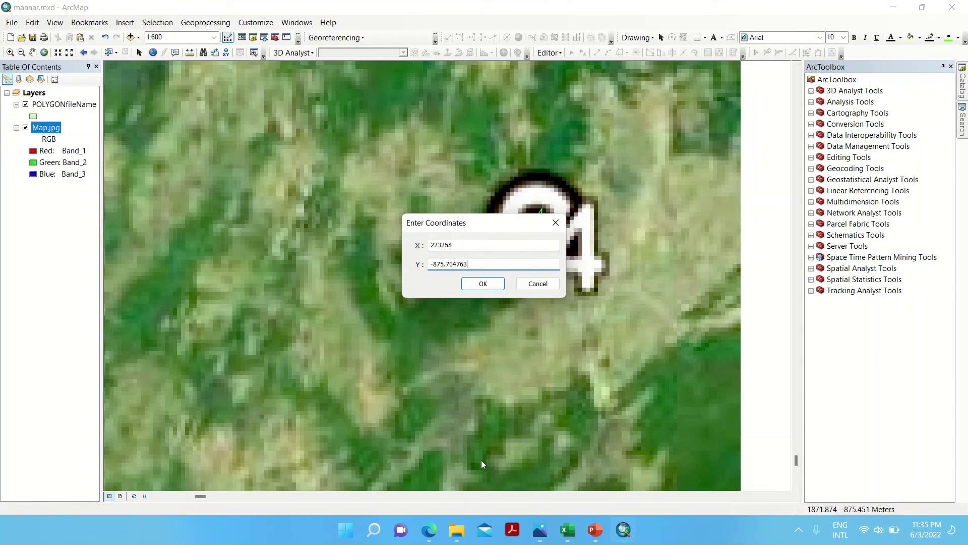
left_click(567, 530)
left_click(871, 329)
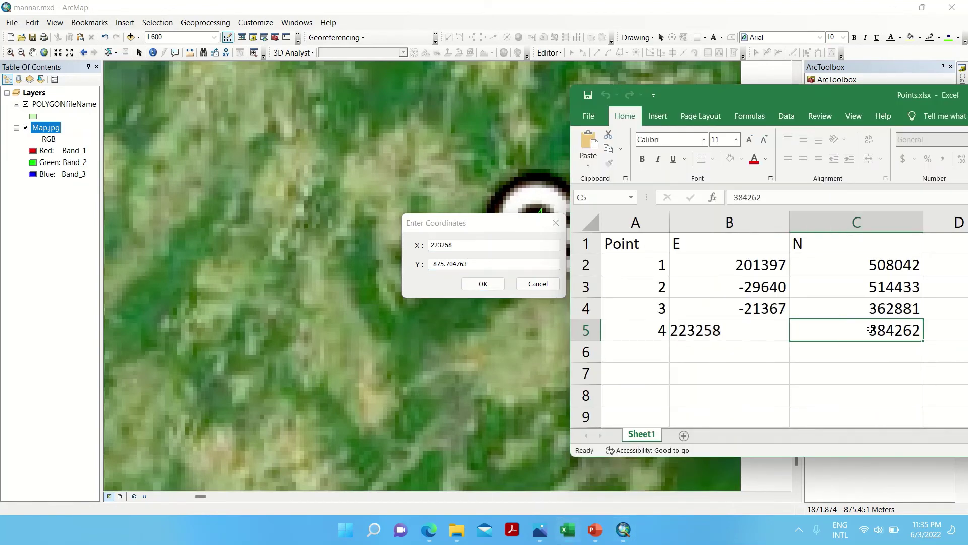
double_click(848, 328)
left_click_drag(847, 328, 776, 327)
key("ctrl+c")
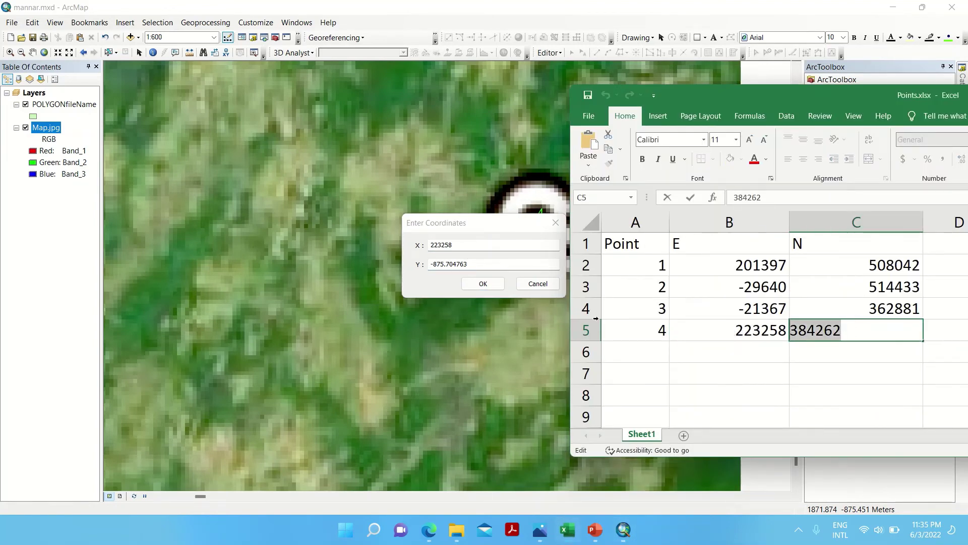
left_click_drag(475, 265, 363, 288)
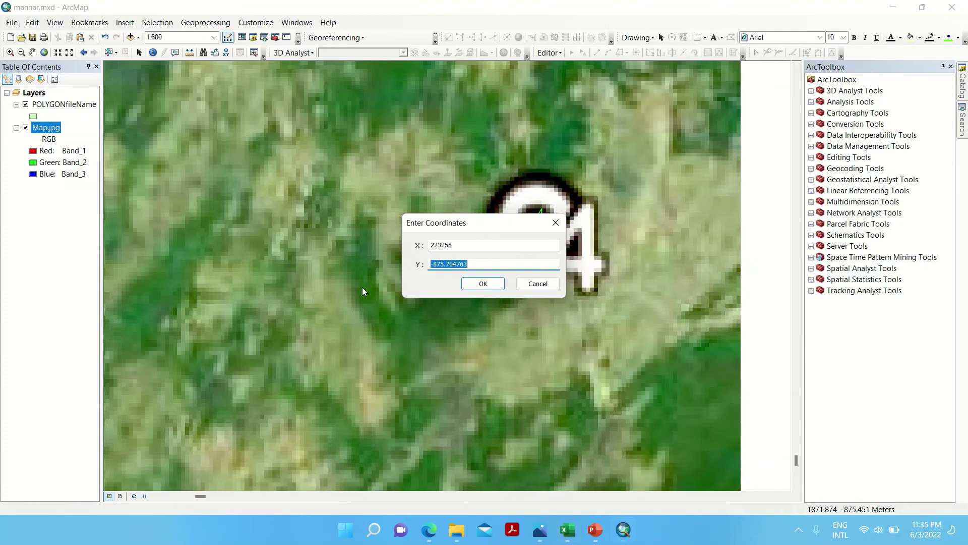
key("ctrl+v")
left_click(478, 282)
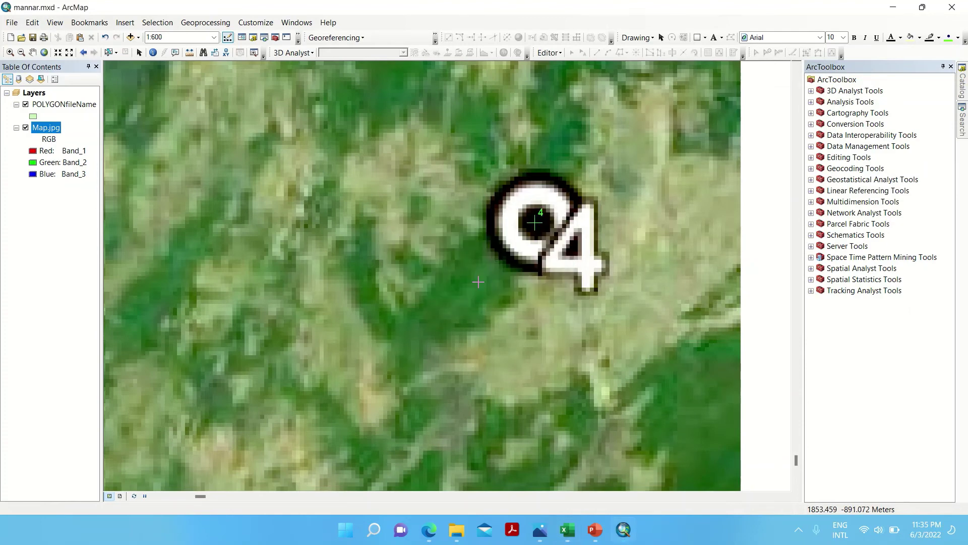
Update the georeferencing to save the four control points' warp to Map.jpg, and zoom to the Map.jpg layer.
scroll(478, 282, "up", 3)
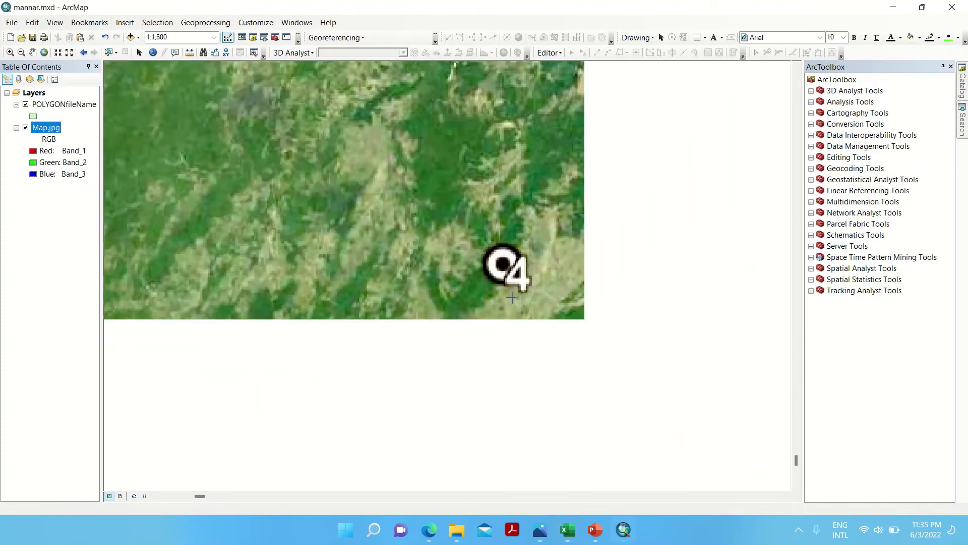
scroll(512, 298, "up", 5)
left_click(361, 38)
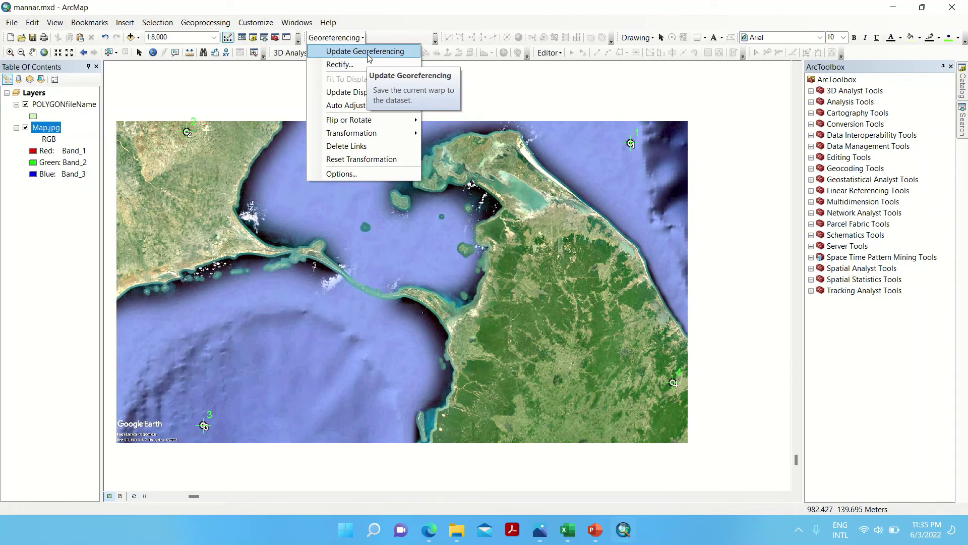
left_click(369, 57)
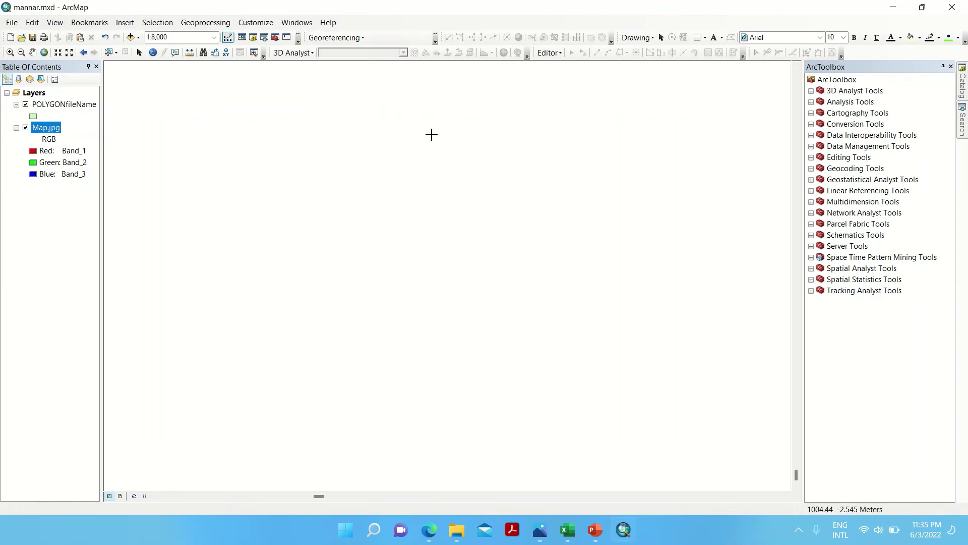
right_click(57, 131)
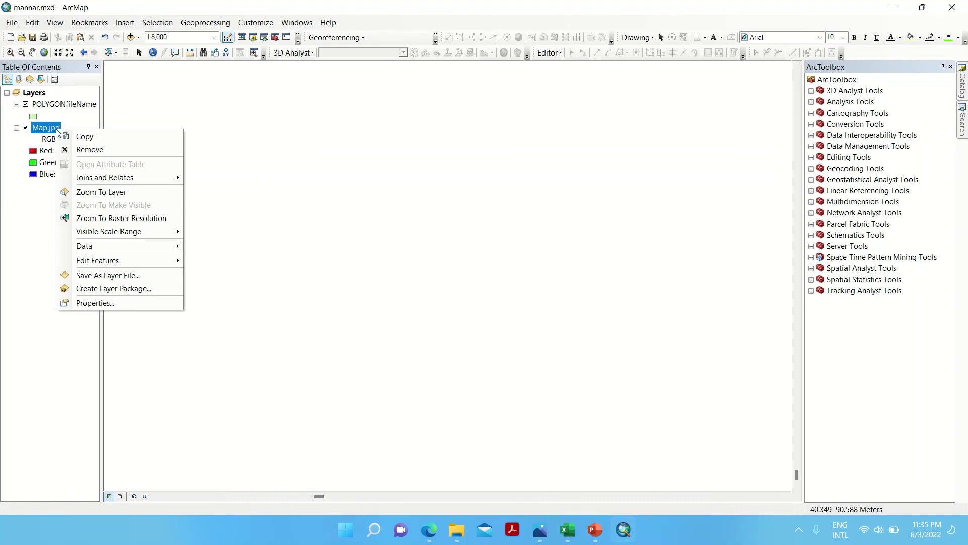
left_click(81, 194)
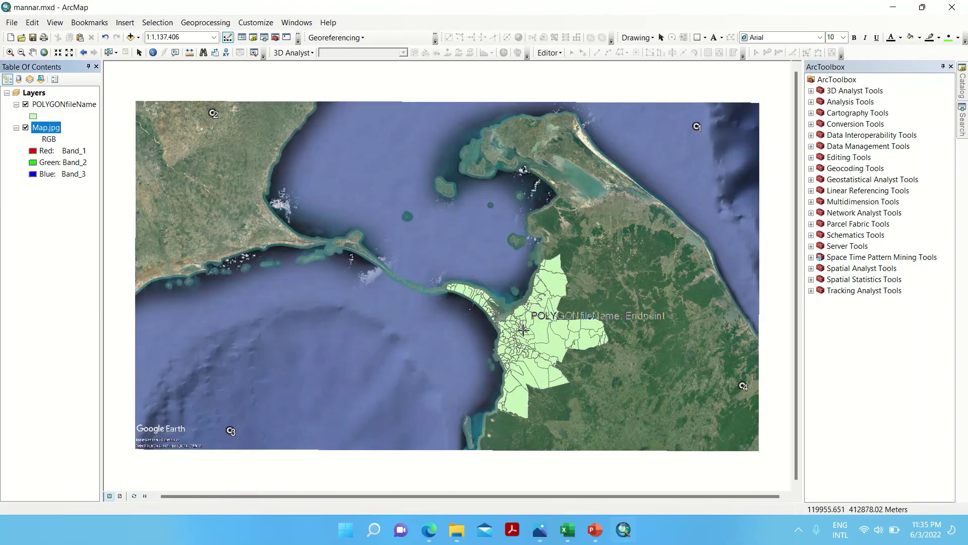
Examine how the POLYGONfileName layer aligns with the georeferenced Map.jpg, turning each layer's visibility off and back on.
scroll(525, 360, "up", 3)
scroll(526, 359, "up", 1)
scroll(569, 318, "down", 4)
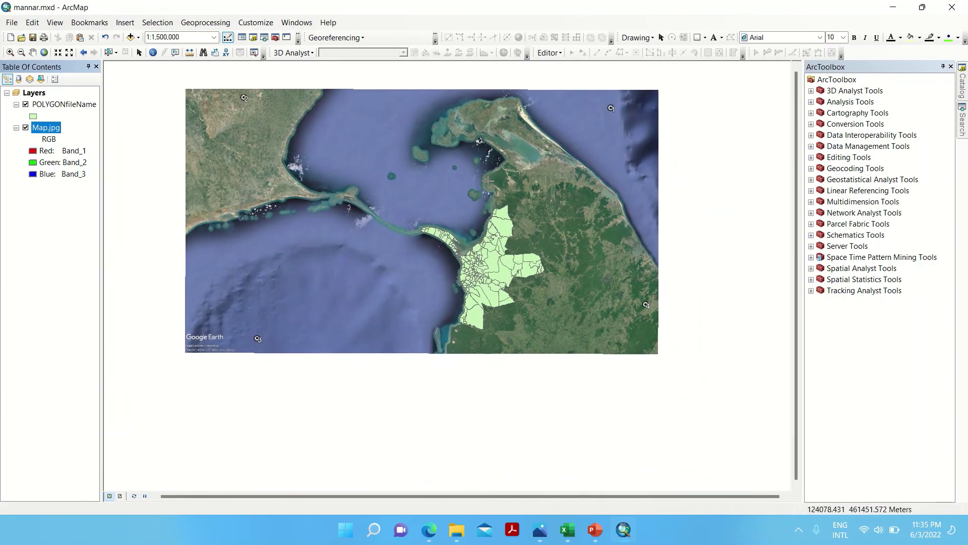
scroll(484, 288, "up", 1)
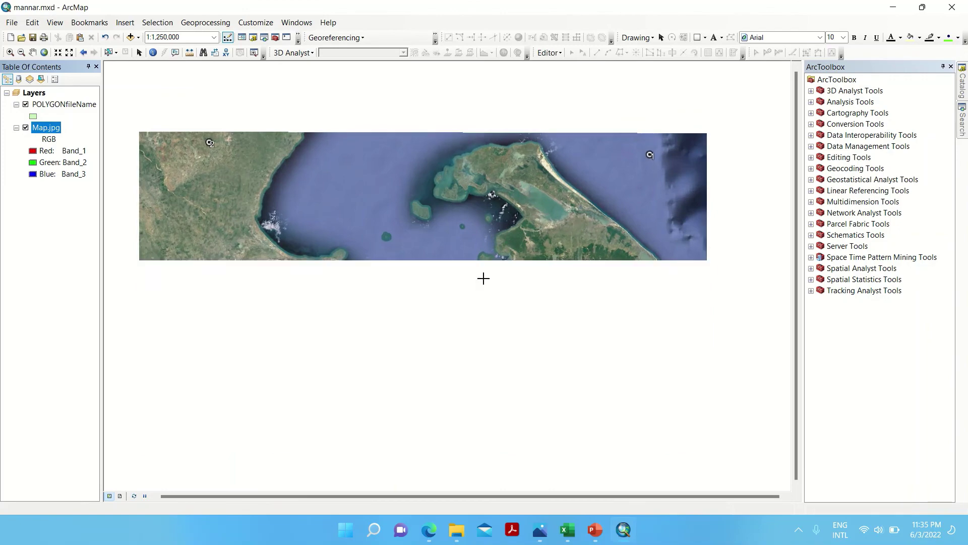
scroll(505, 232, "up", 2)
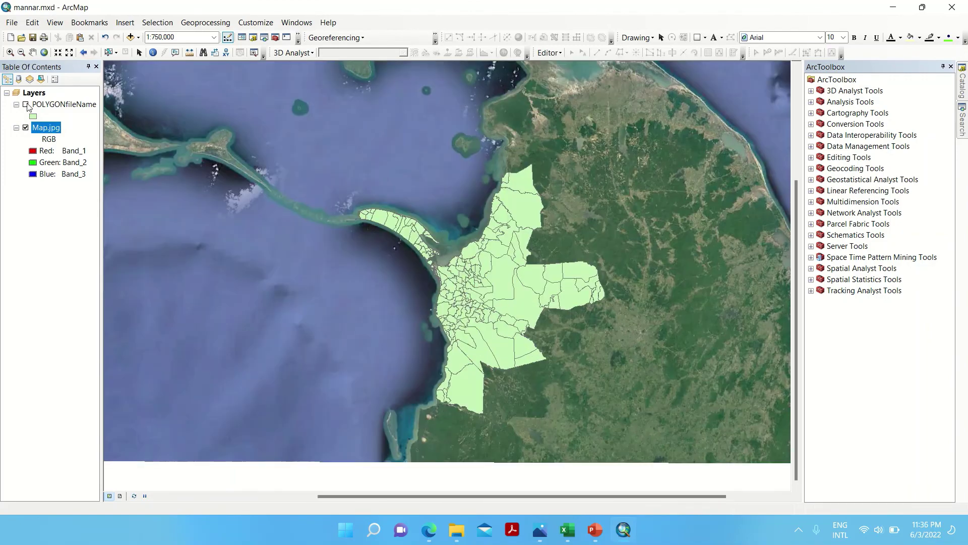
left_click(25, 104)
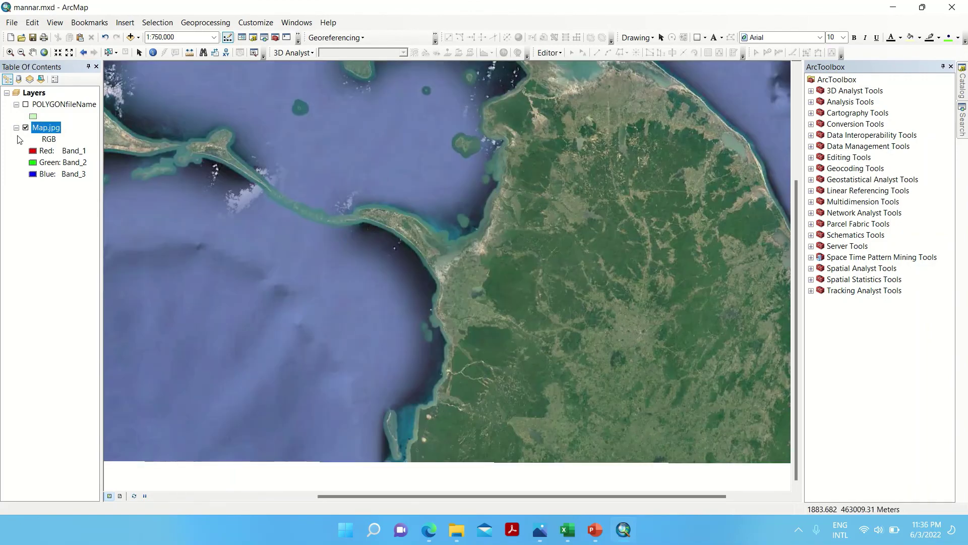
left_click(26, 128)
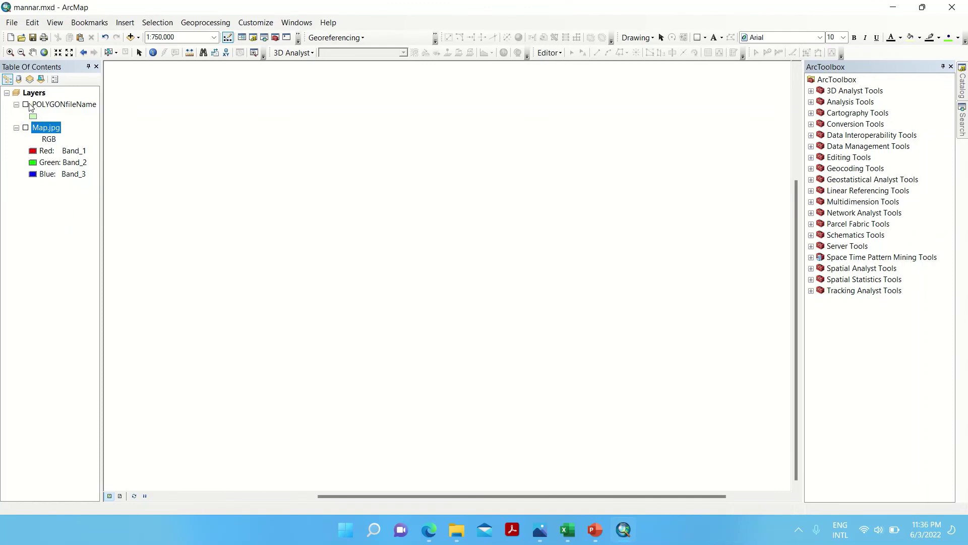
left_click(25, 104)
scroll(487, 302, "up", 1)
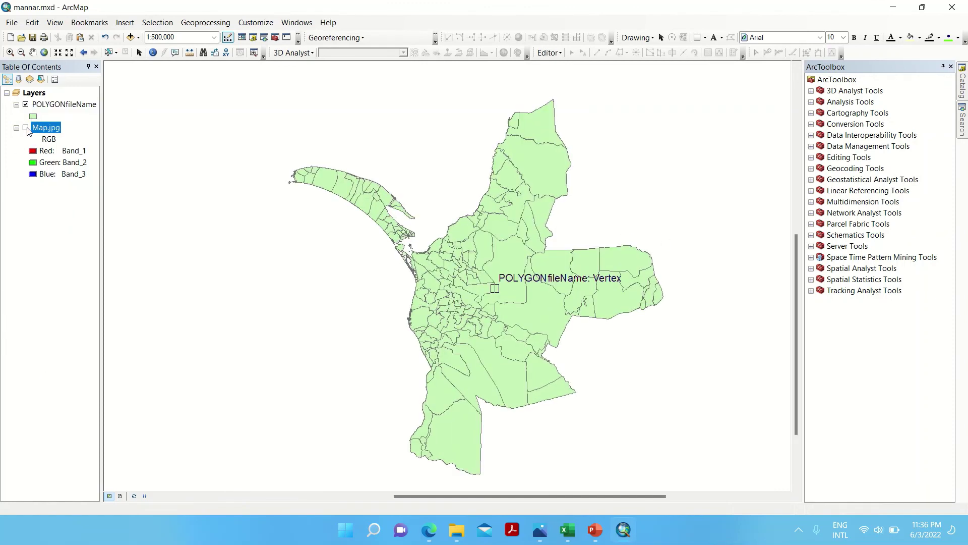
left_click(25, 129)
scroll(439, 262, "down", 1)
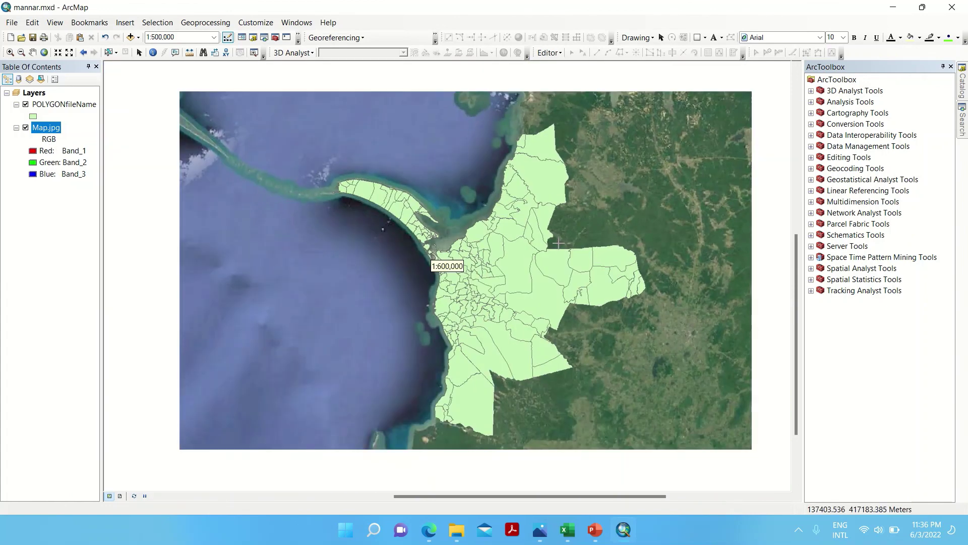
scroll(559, 244, "down", 3)
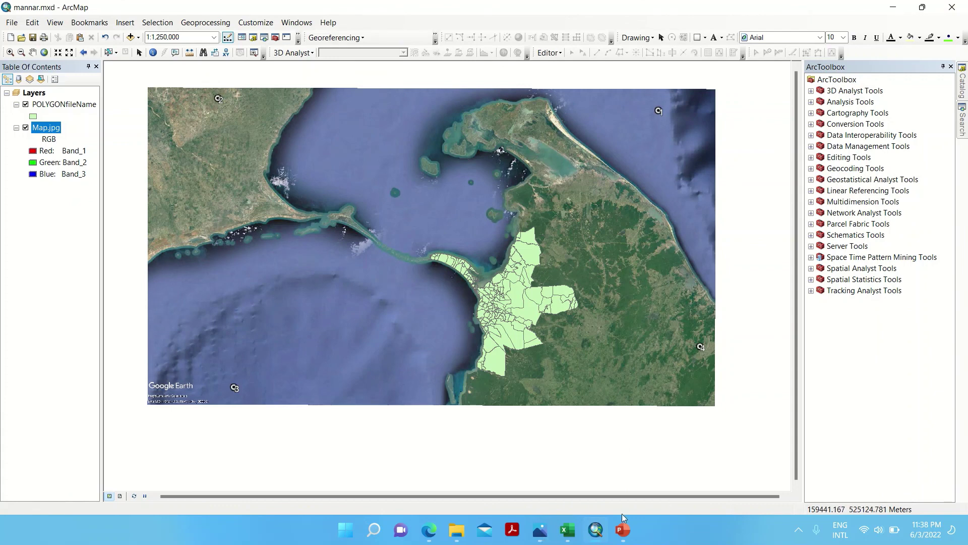
mouse_move(626, 531)
mouse_move(547, 13)
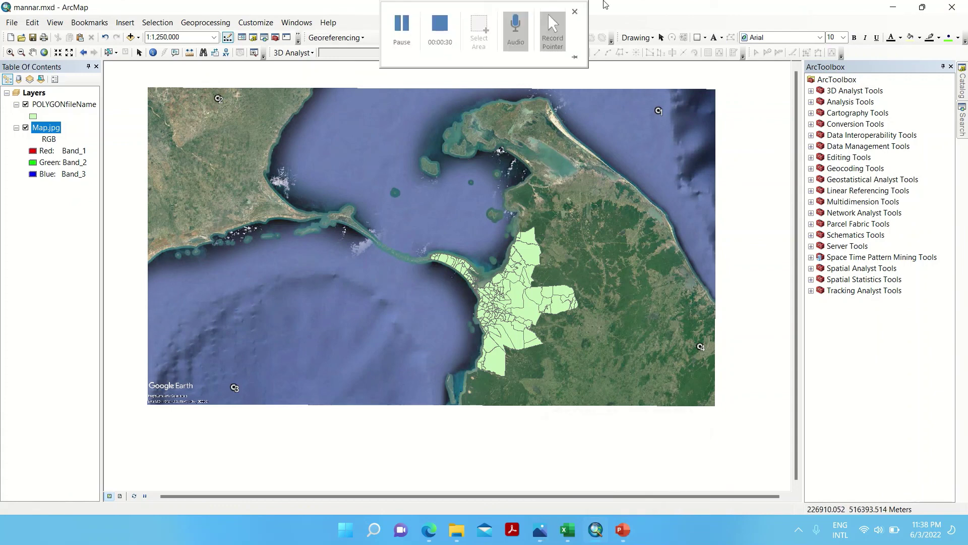